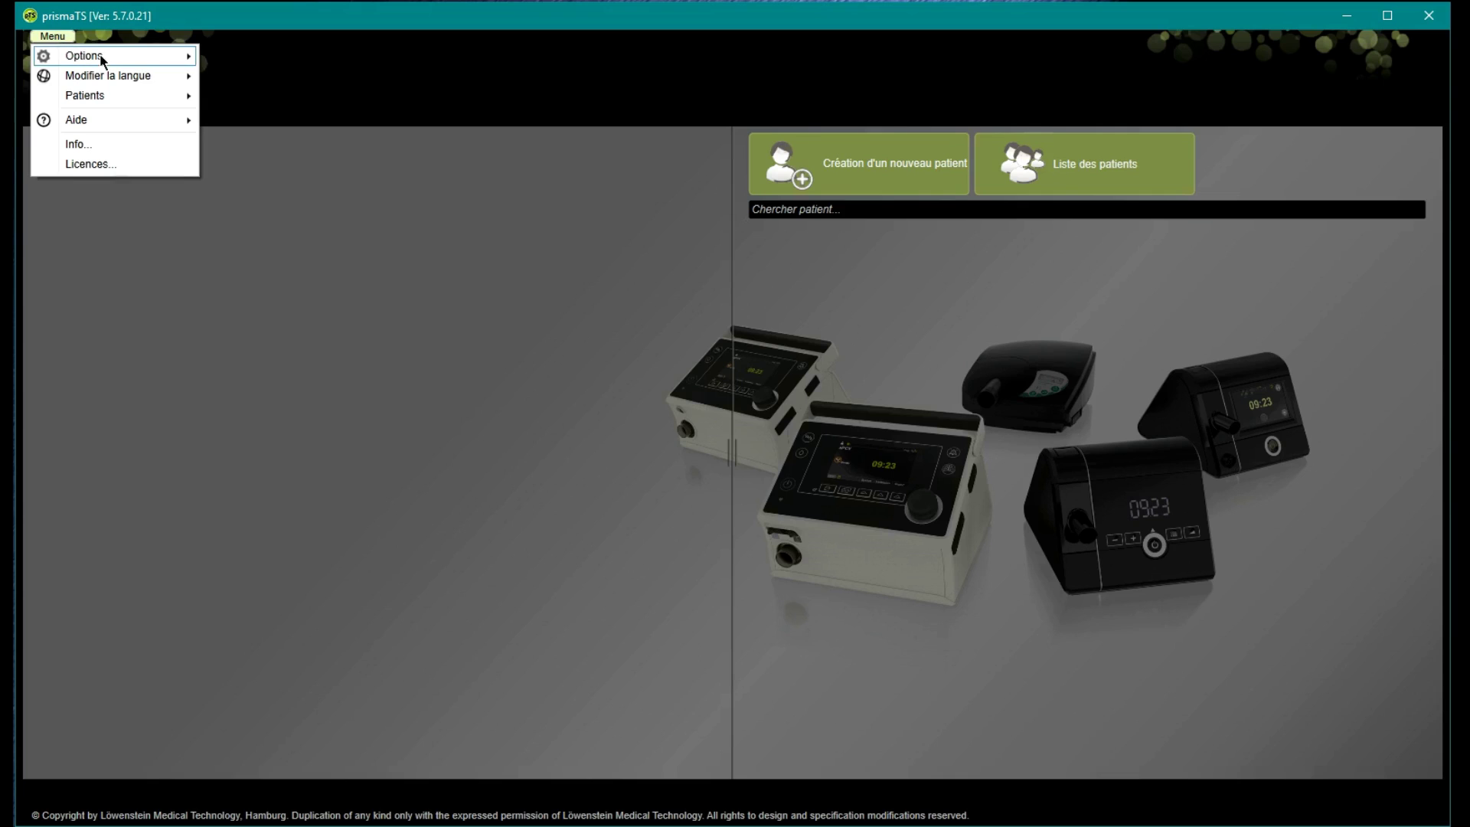
# In the program options, enable the main indices in the statistics overview and enter "psad" as the Établissement.
pyautogui.click(244, 67)
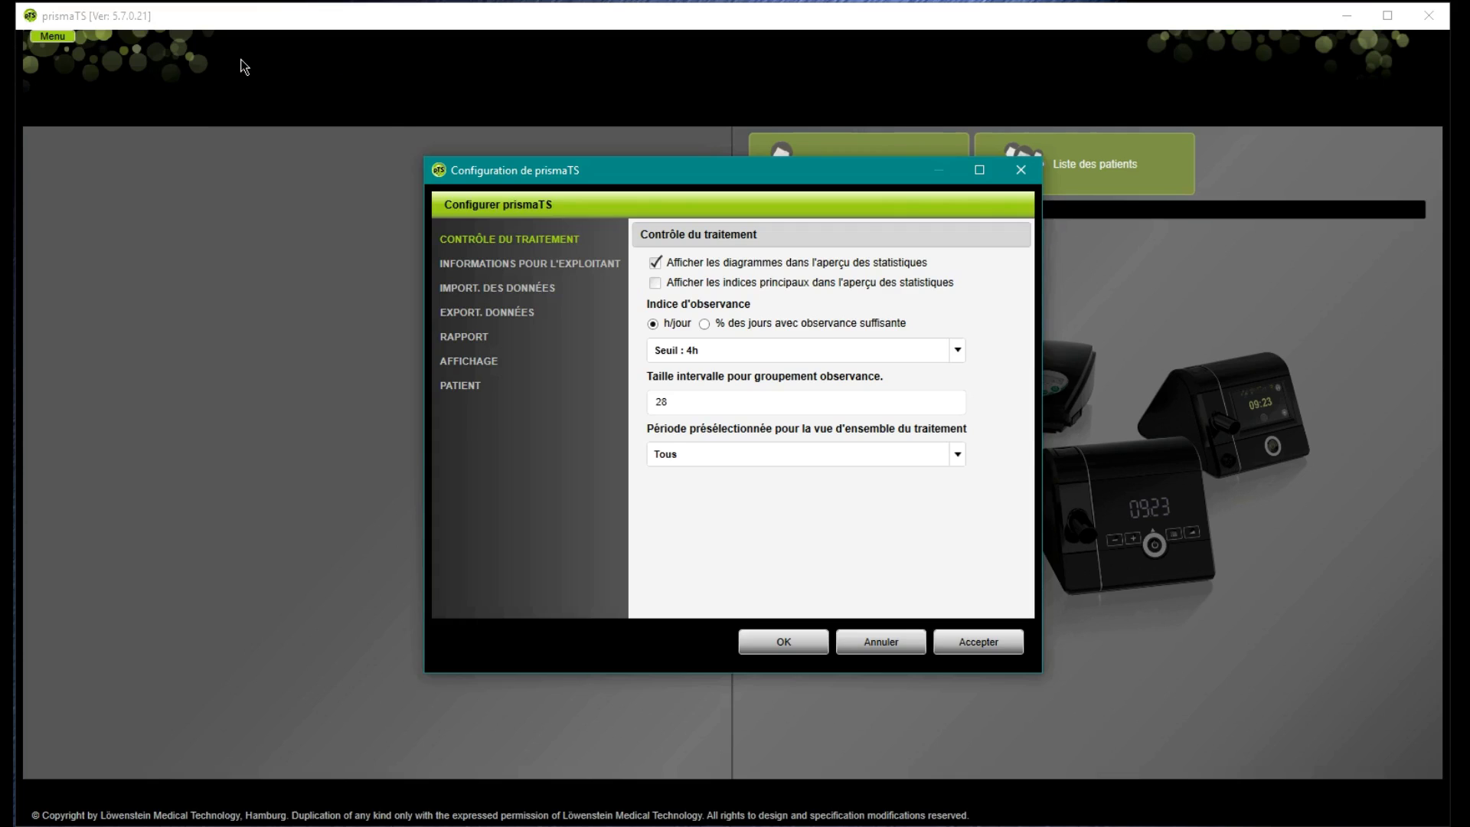
pyautogui.click(655, 285)
pyautogui.click(557, 265)
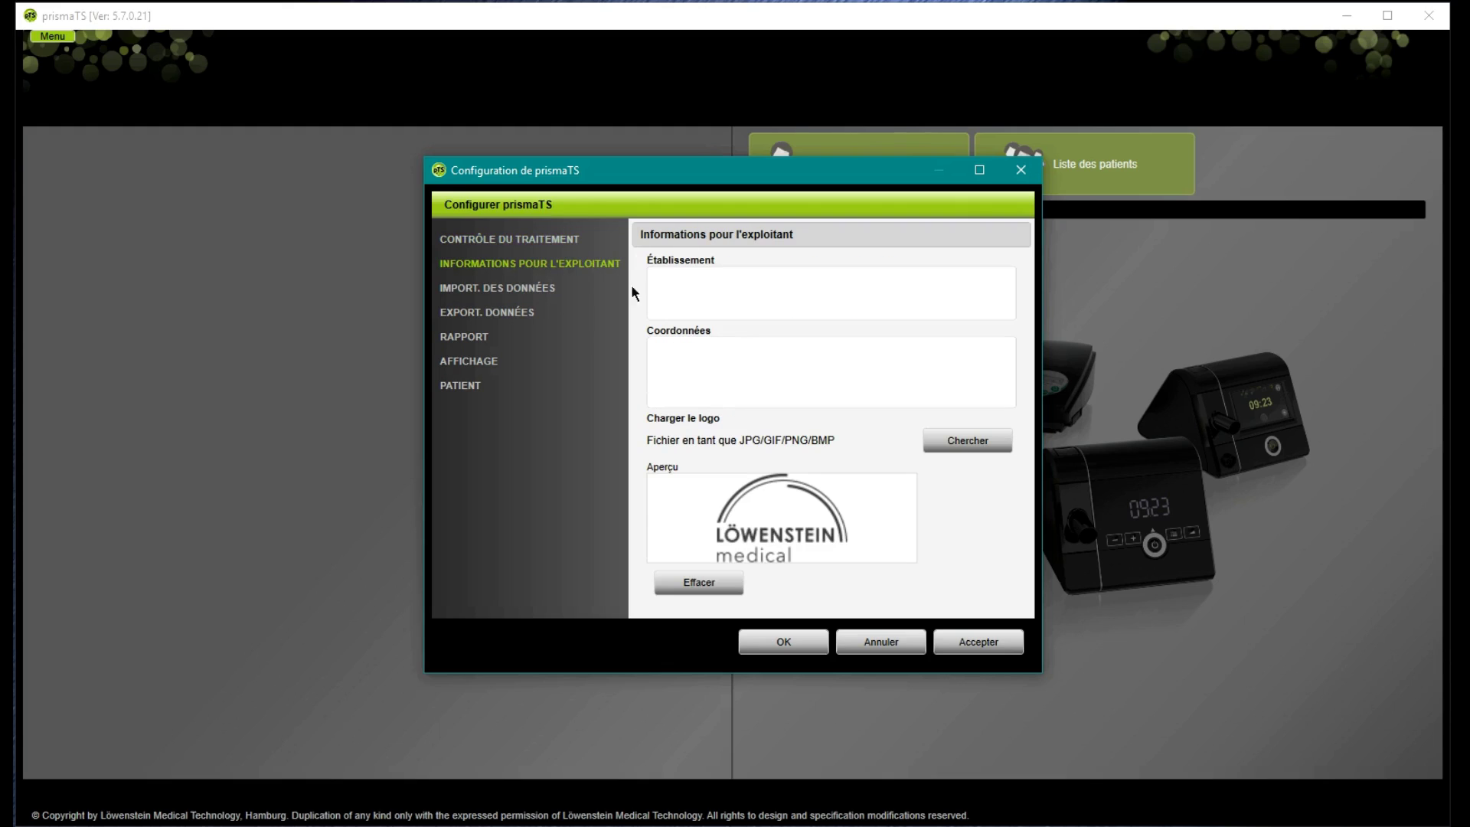
pyautogui.click(704, 289)
pyautogui.write('psad')
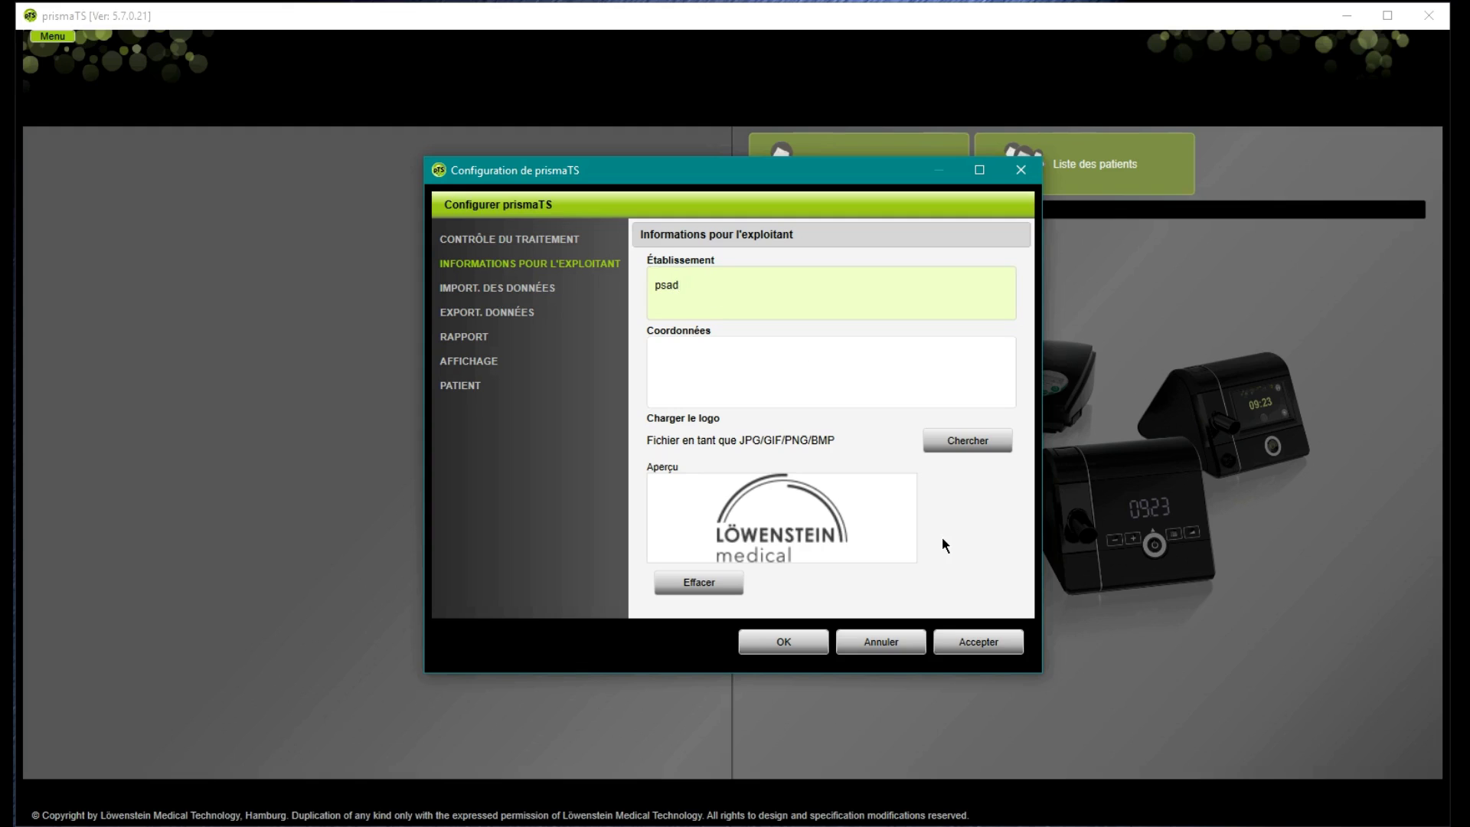
# Set the signal data import to "Les 14 derniers jours" for both the prisma SMART/SOFT SD cards and the prismaLINE cards and devices.
pyautogui.click(516, 297)
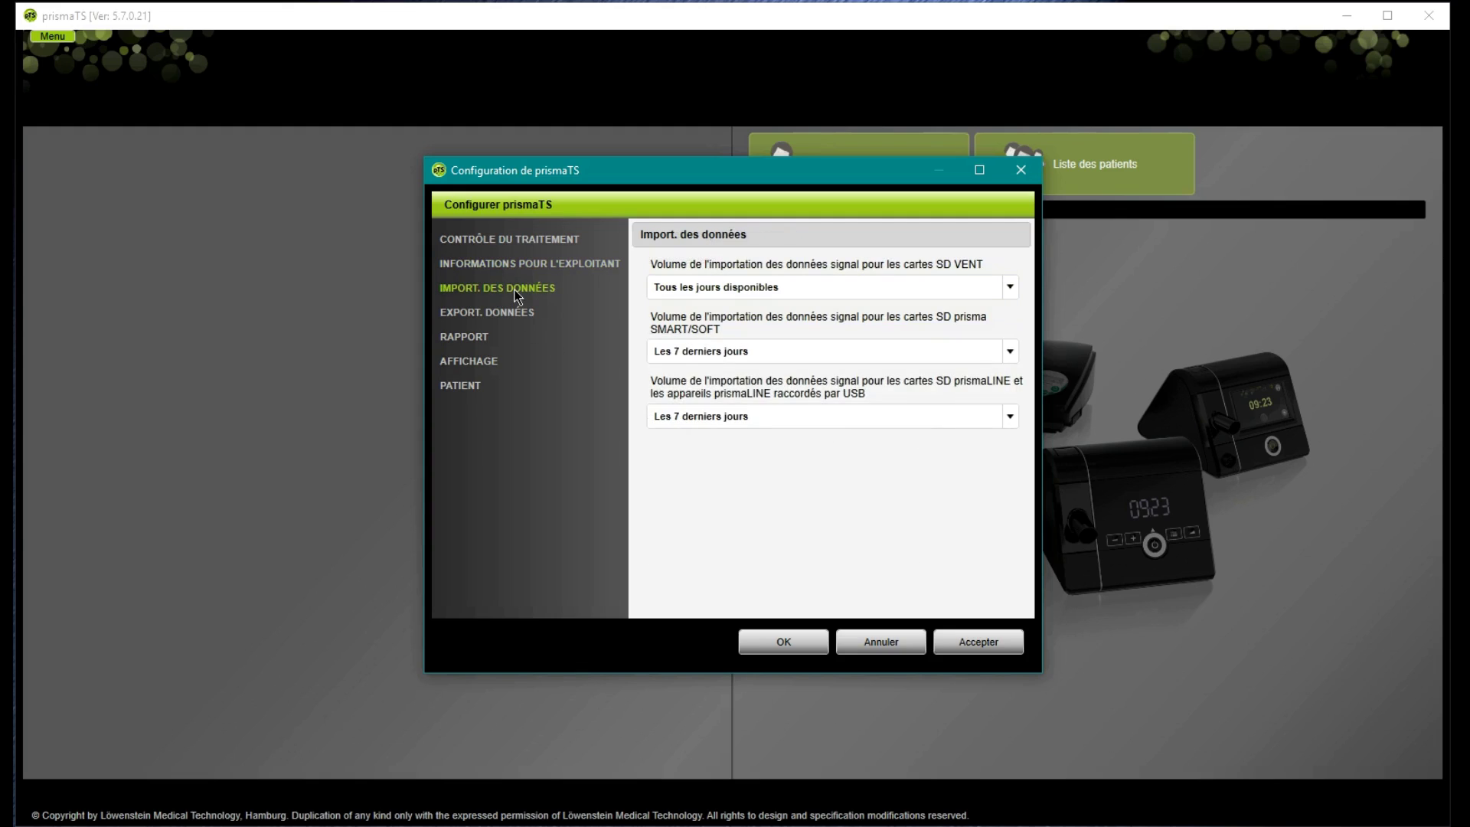
pyautogui.click(701, 357)
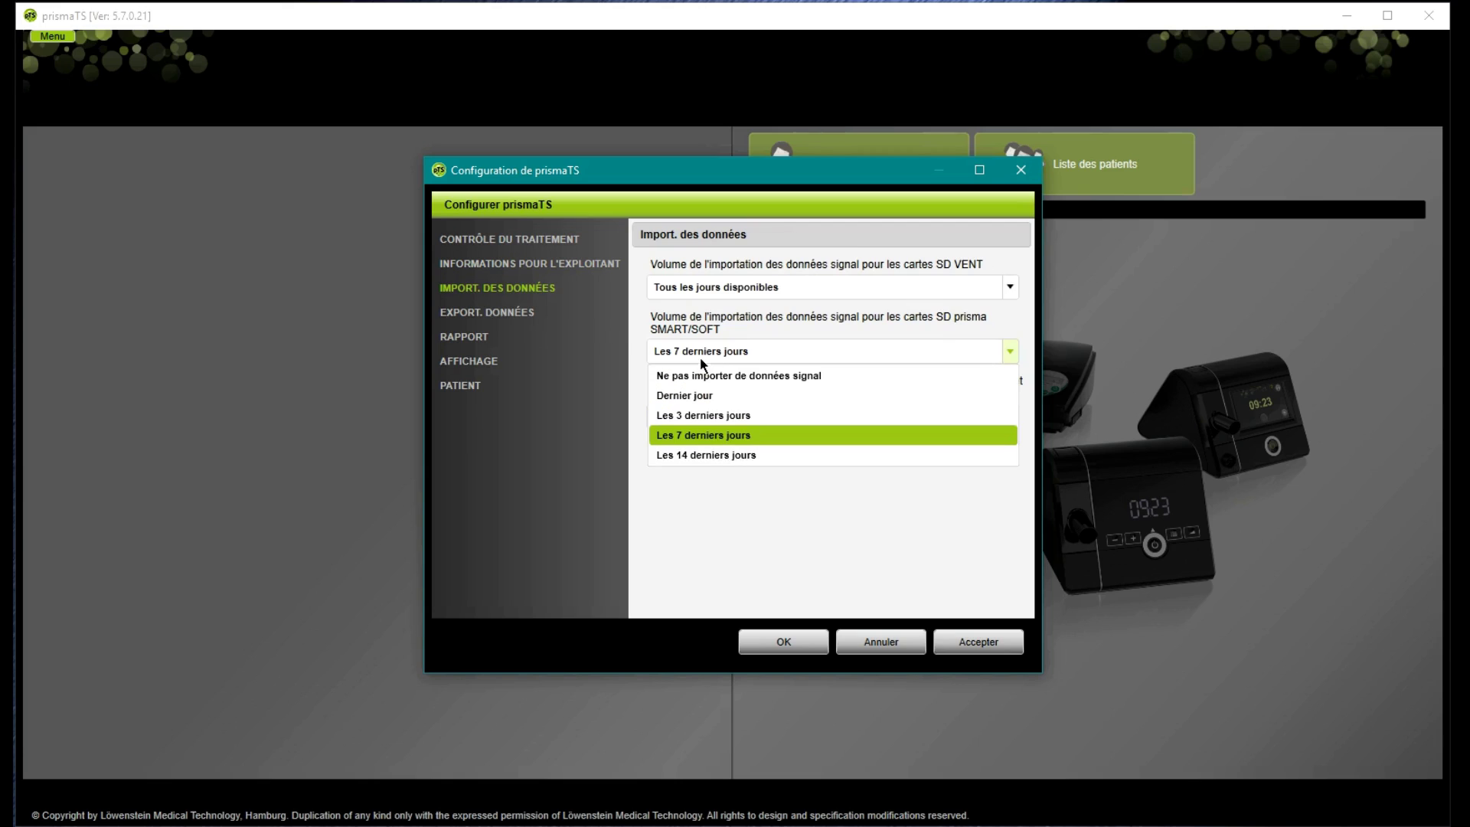
pyautogui.click(720, 455)
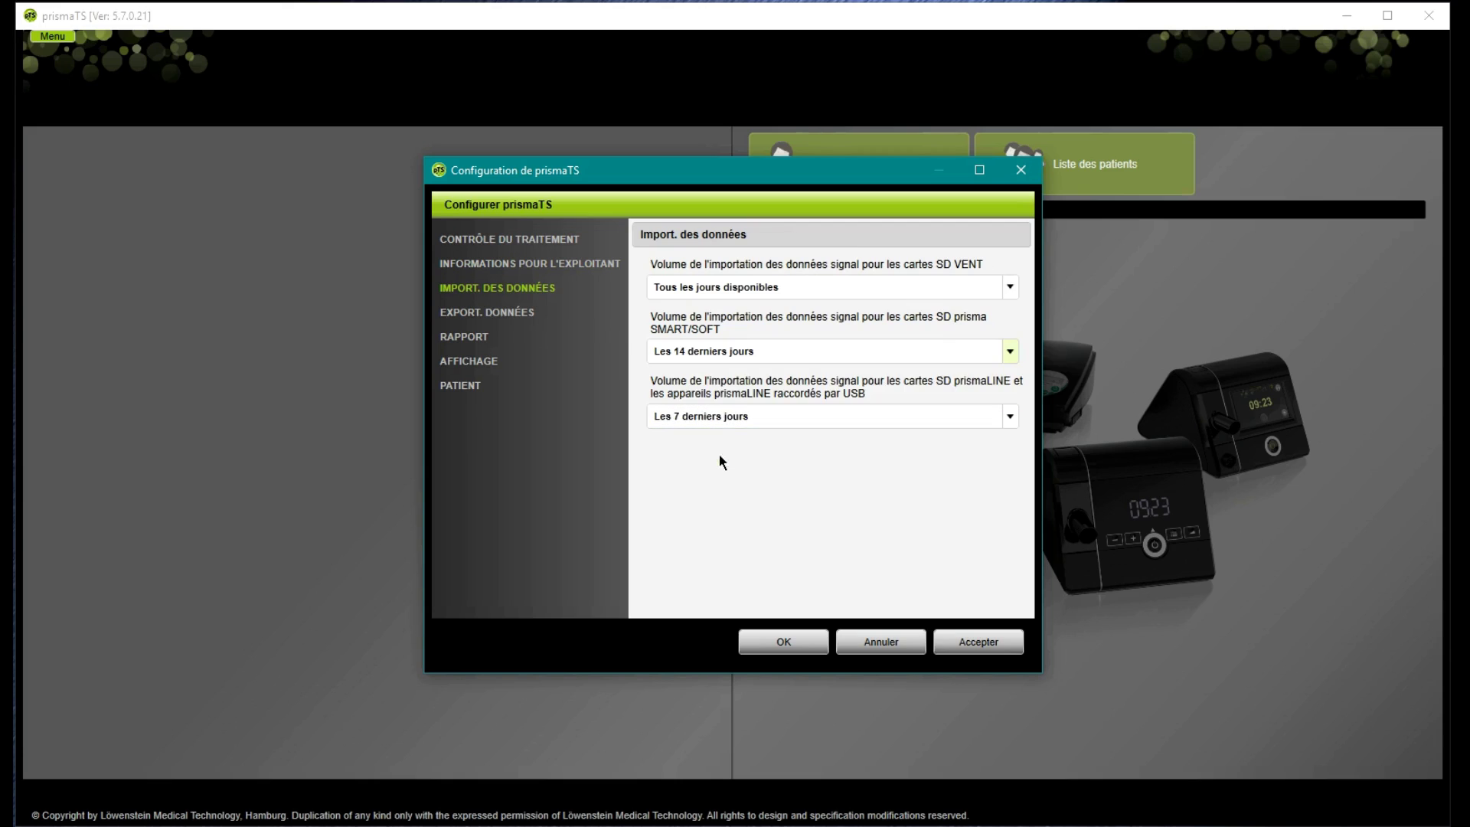
pyautogui.click(746, 420)
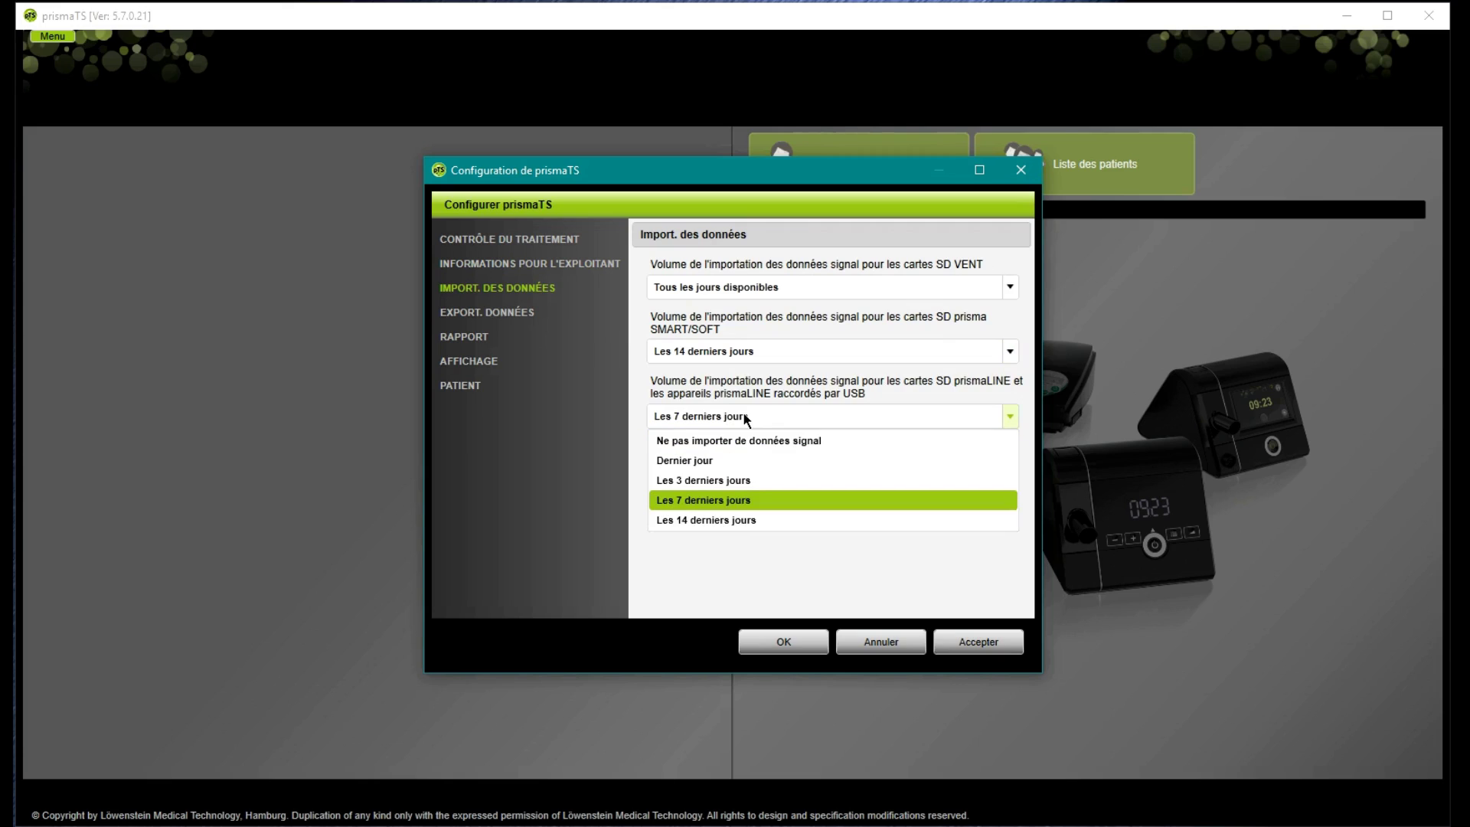
pyautogui.click(743, 521)
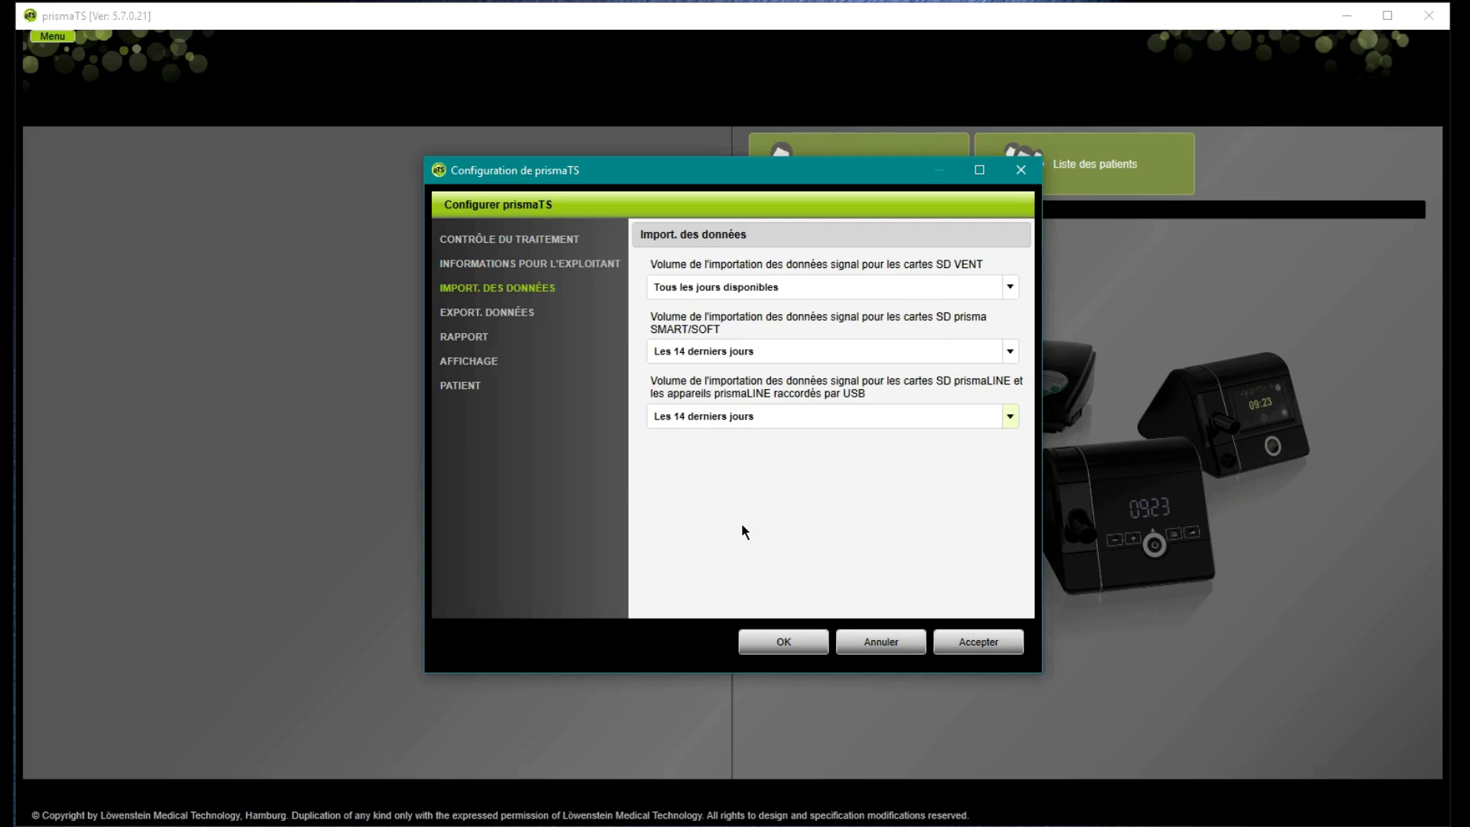
# Check the Affichage settings, then apply the configuration and close it.
pyautogui.click(480, 360)
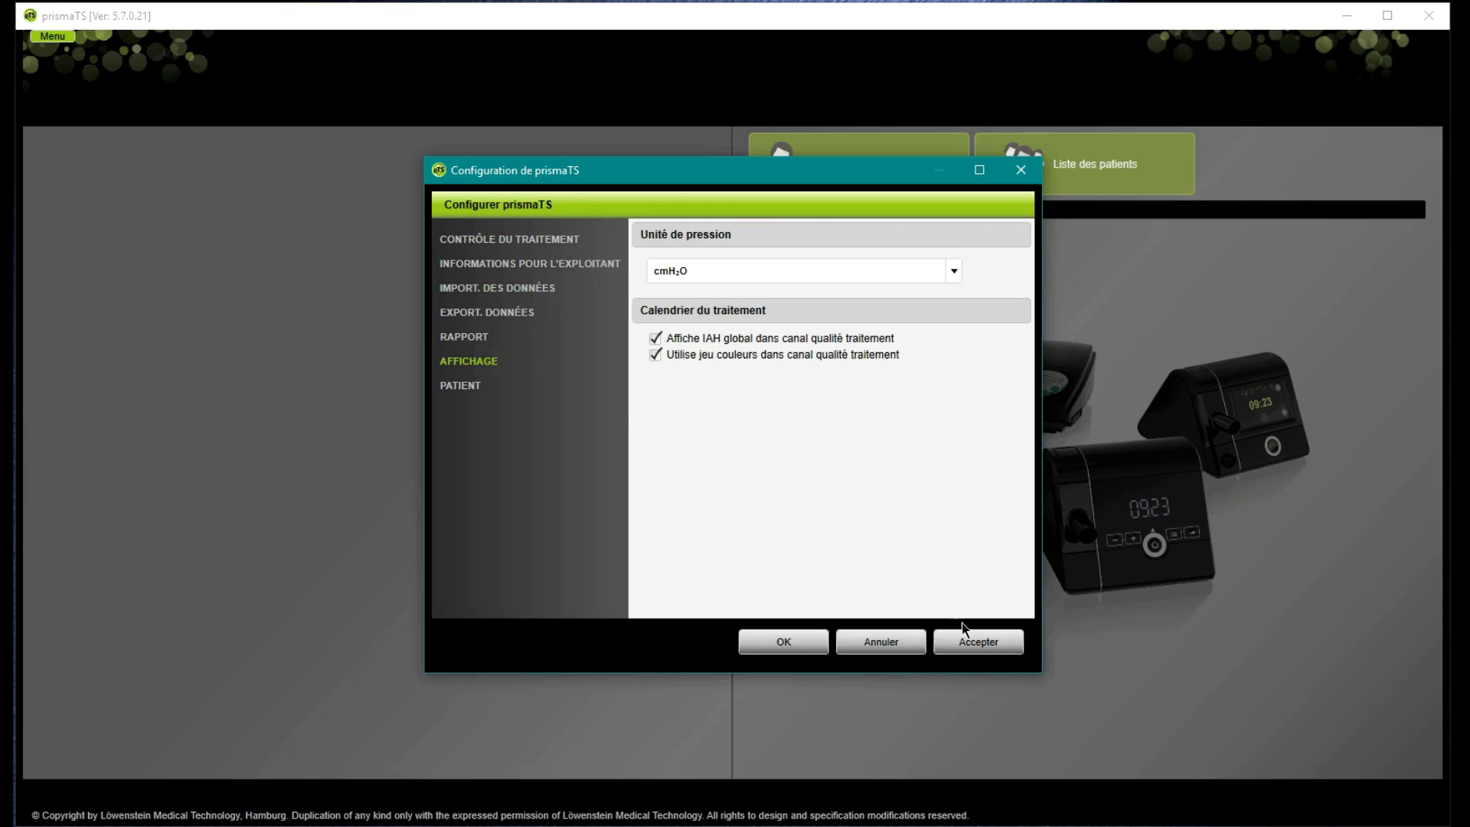
pyautogui.click(974, 644)
pyautogui.click(768, 642)
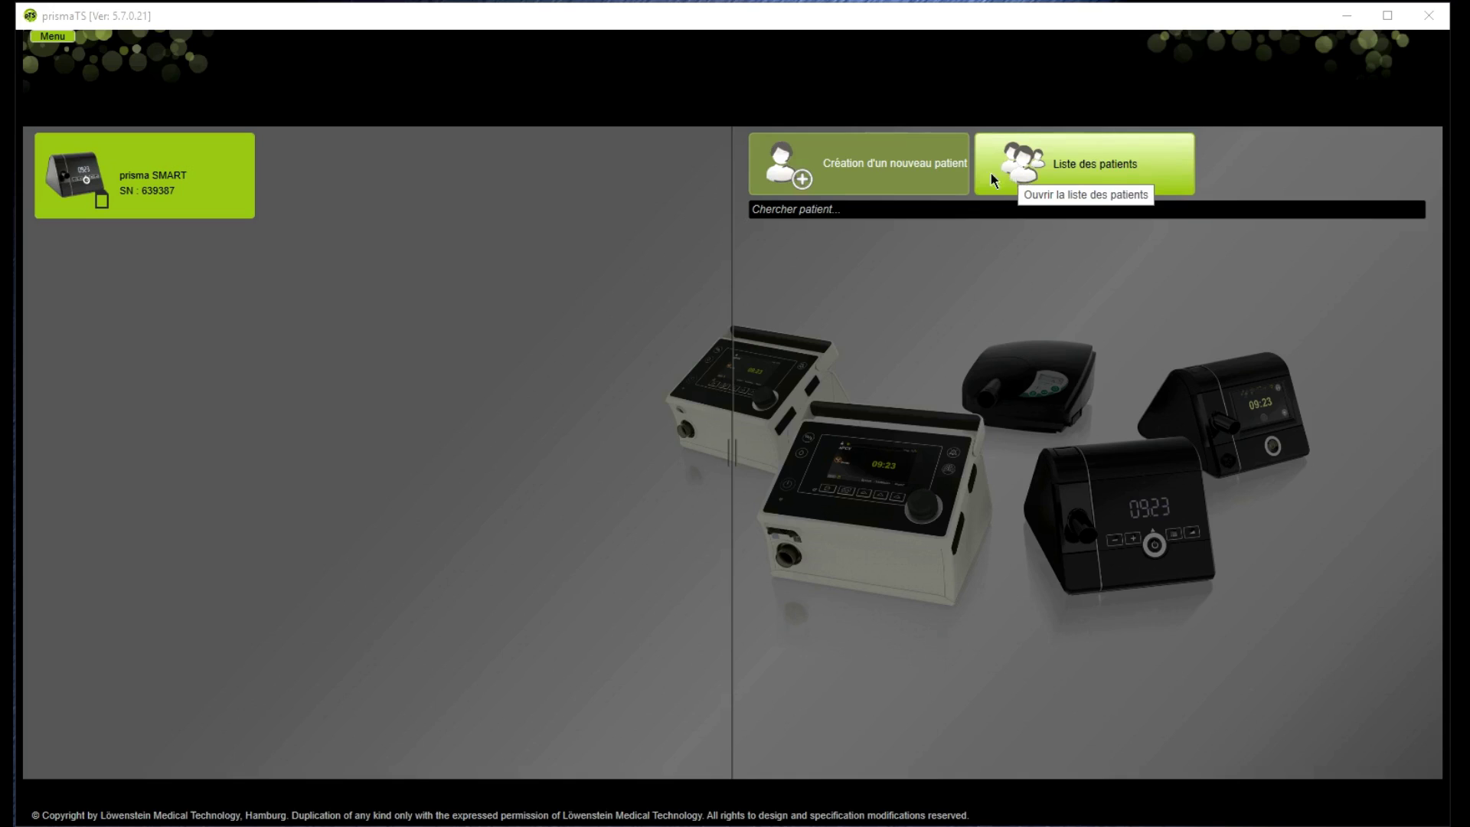
# Create a new patient with first name, last name and date of birth, and save the record.
pyautogui.click(866, 165)
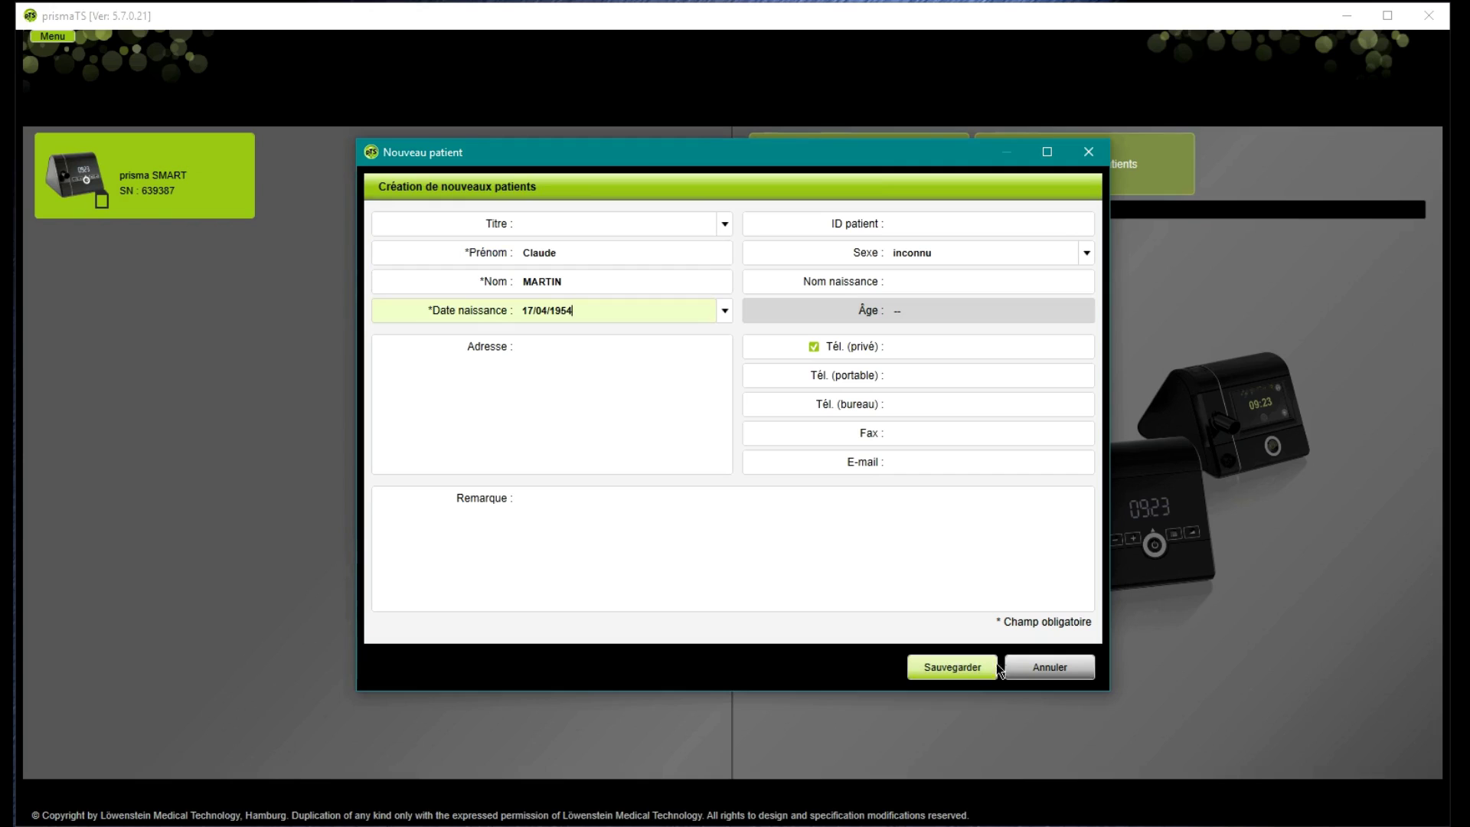
pyautogui.click(957, 666)
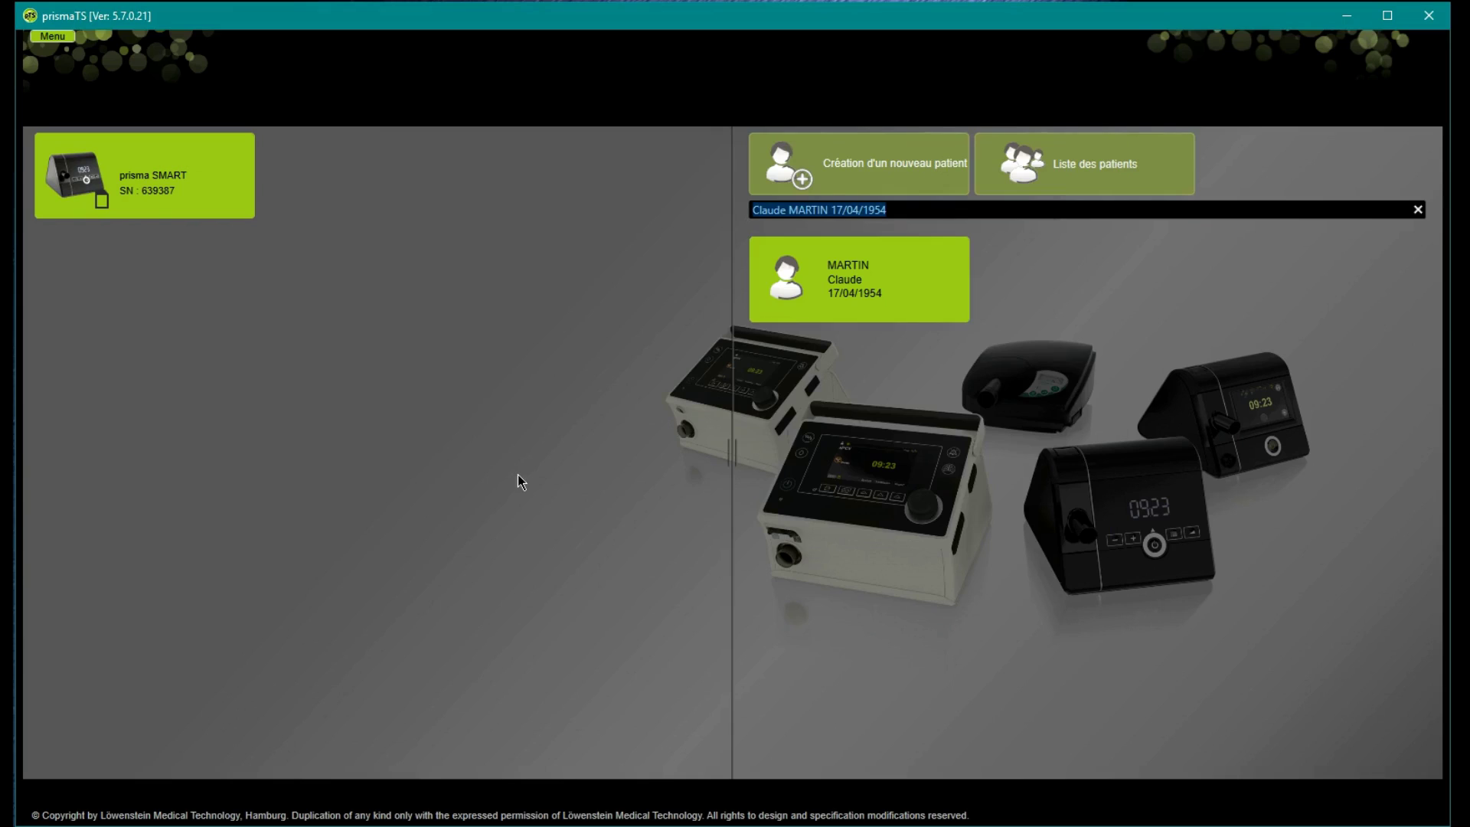
# Assign the newly created patient to the connected prisma SMART device.
pyautogui.click(176, 189)
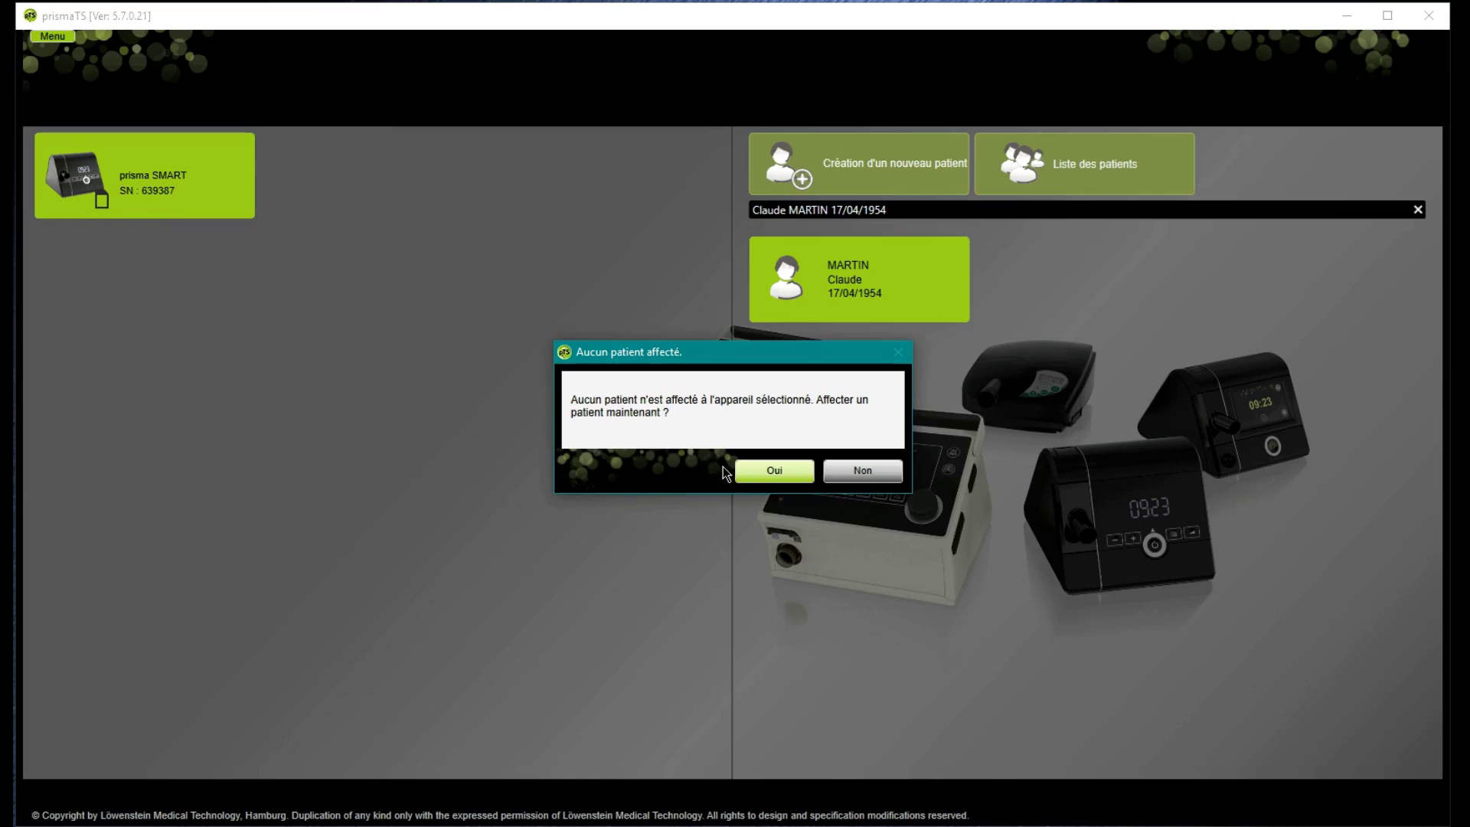
pyautogui.click(775, 471)
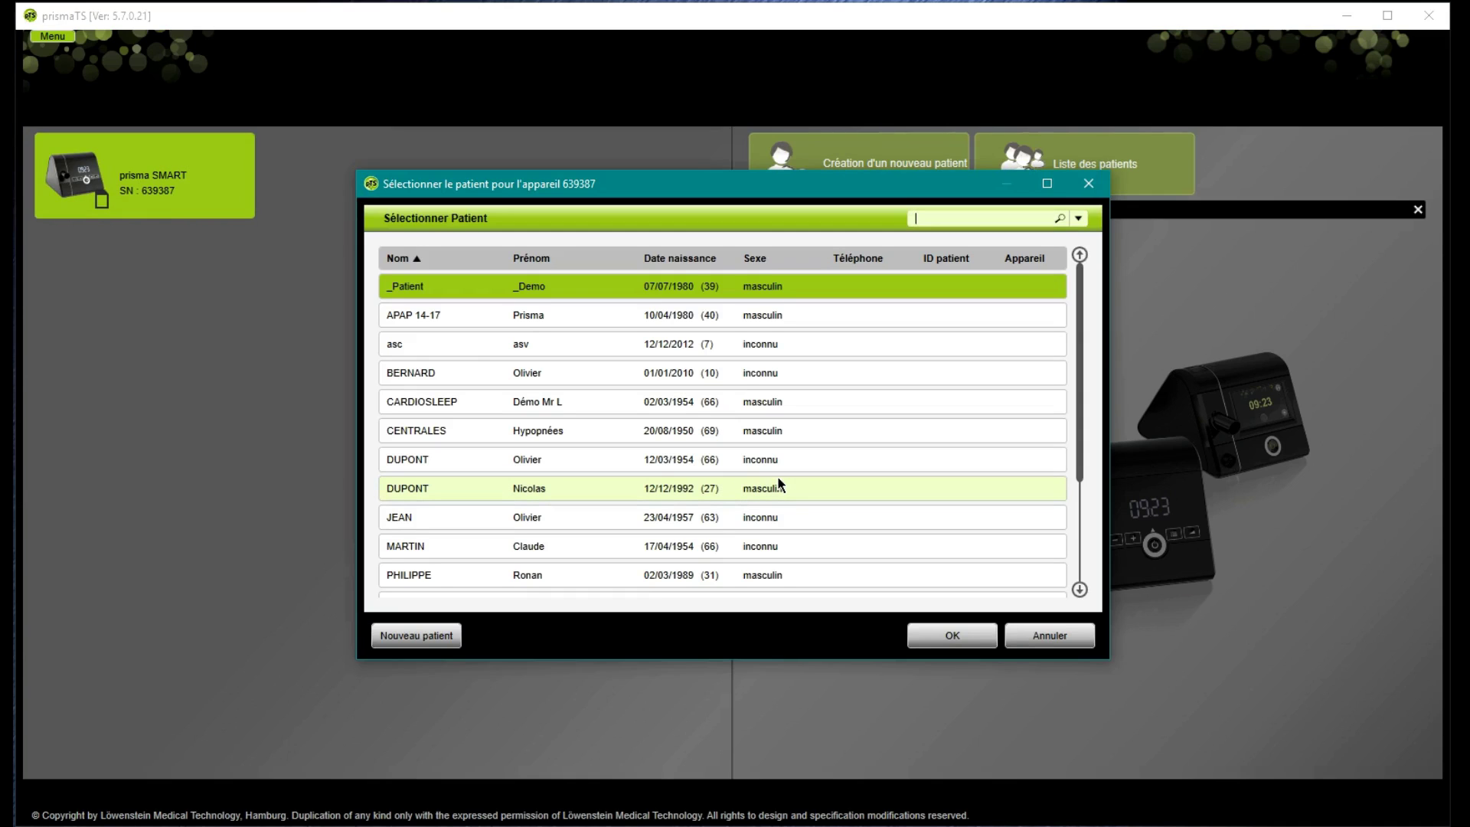
pyautogui.doubleClick(585, 545)
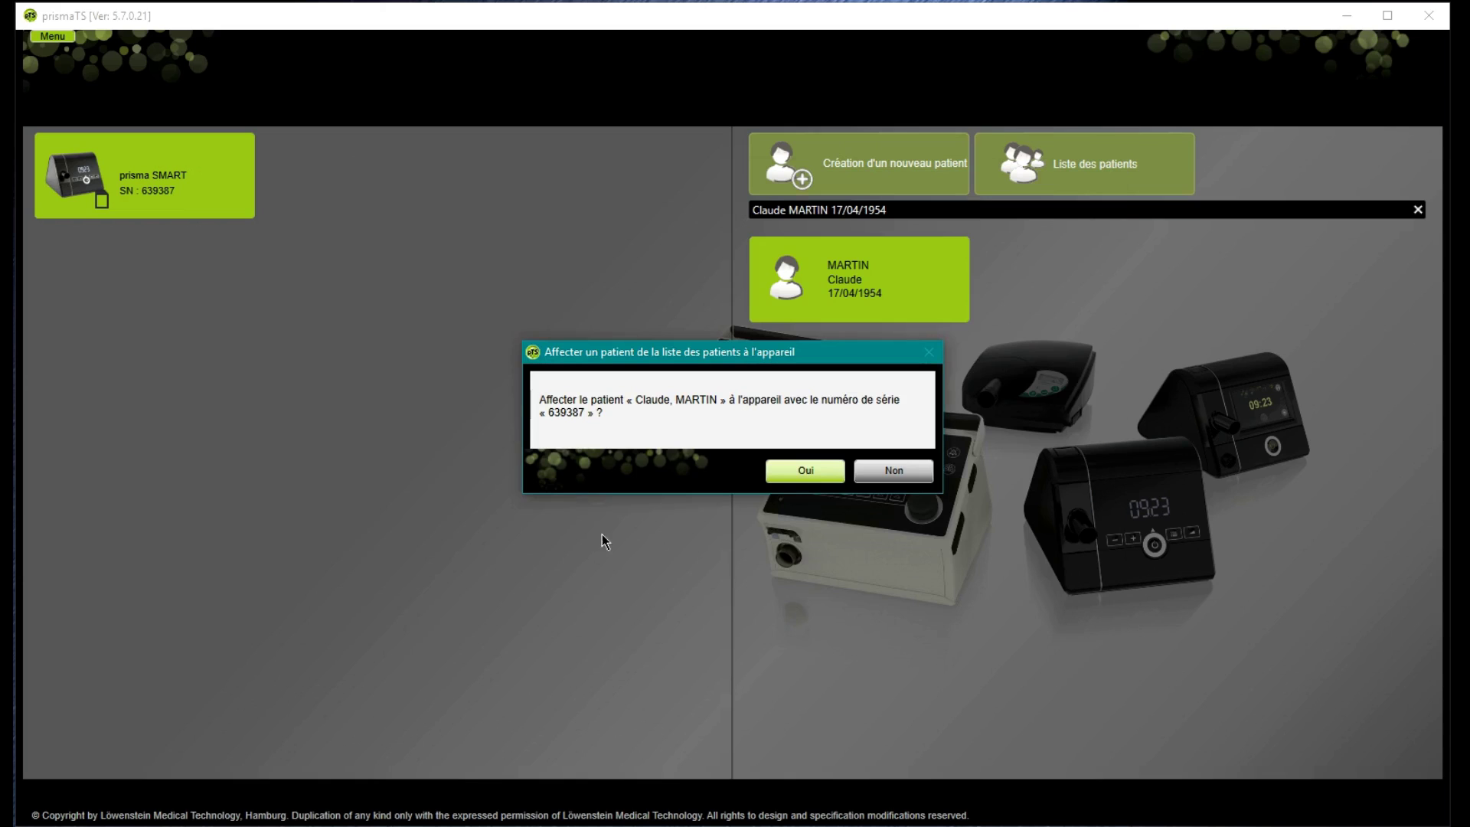
pyautogui.click(795, 471)
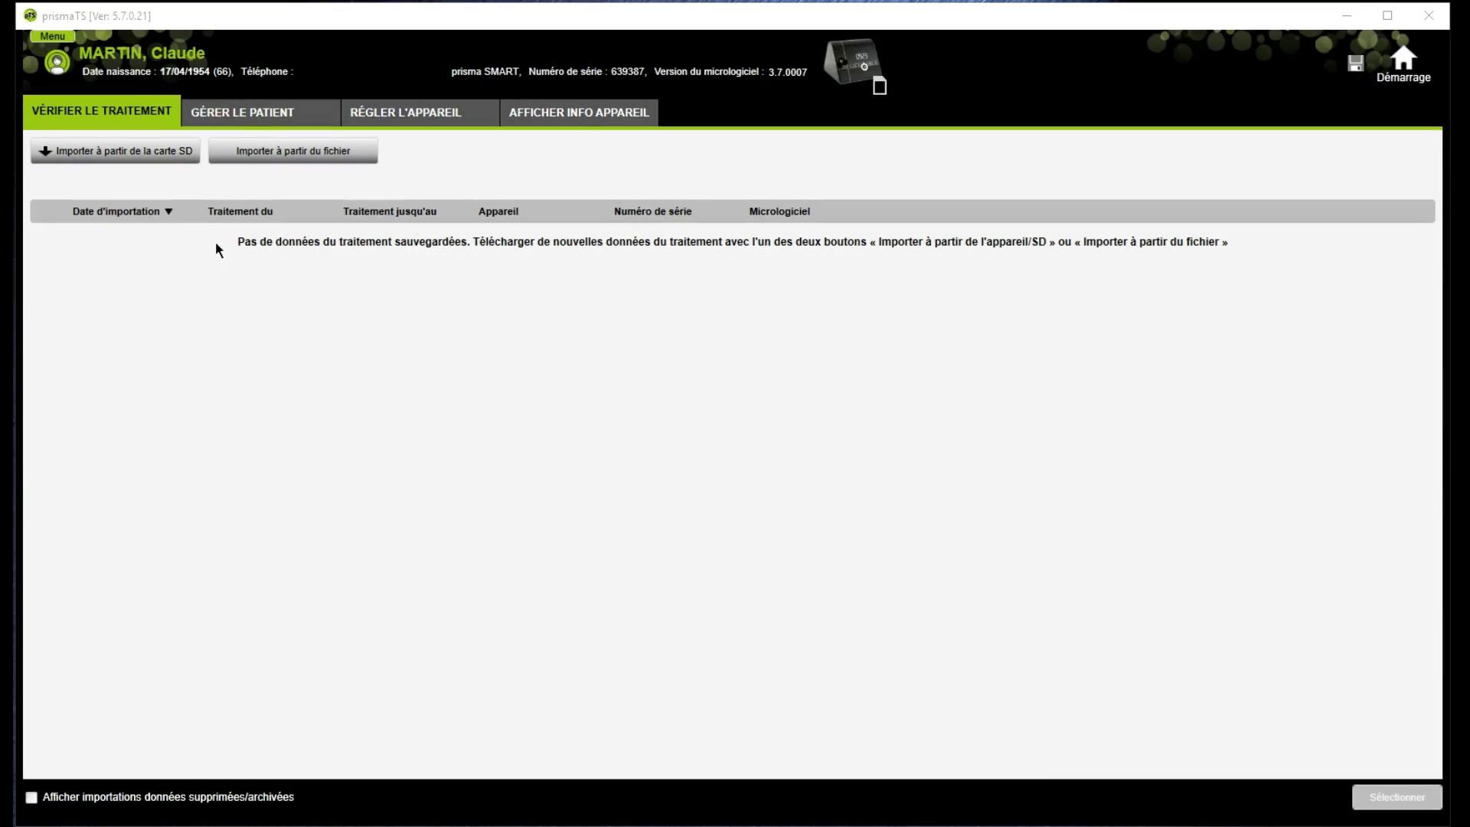
# Import the treatment data from the SD card and set the statistics period to "28 derniers jours".
pyautogui.click(164, 157)
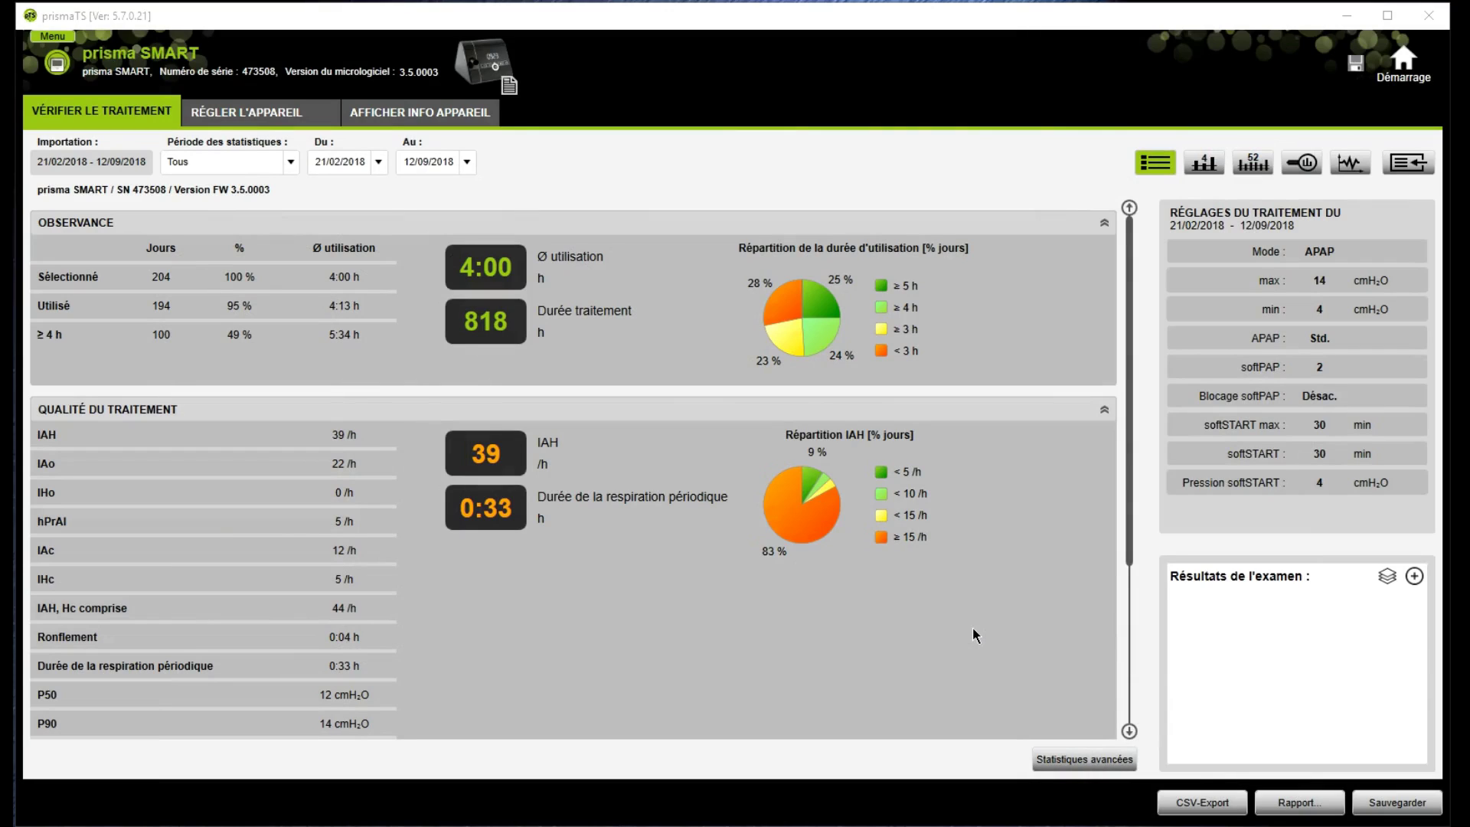
pyautogui.click(378, 163)
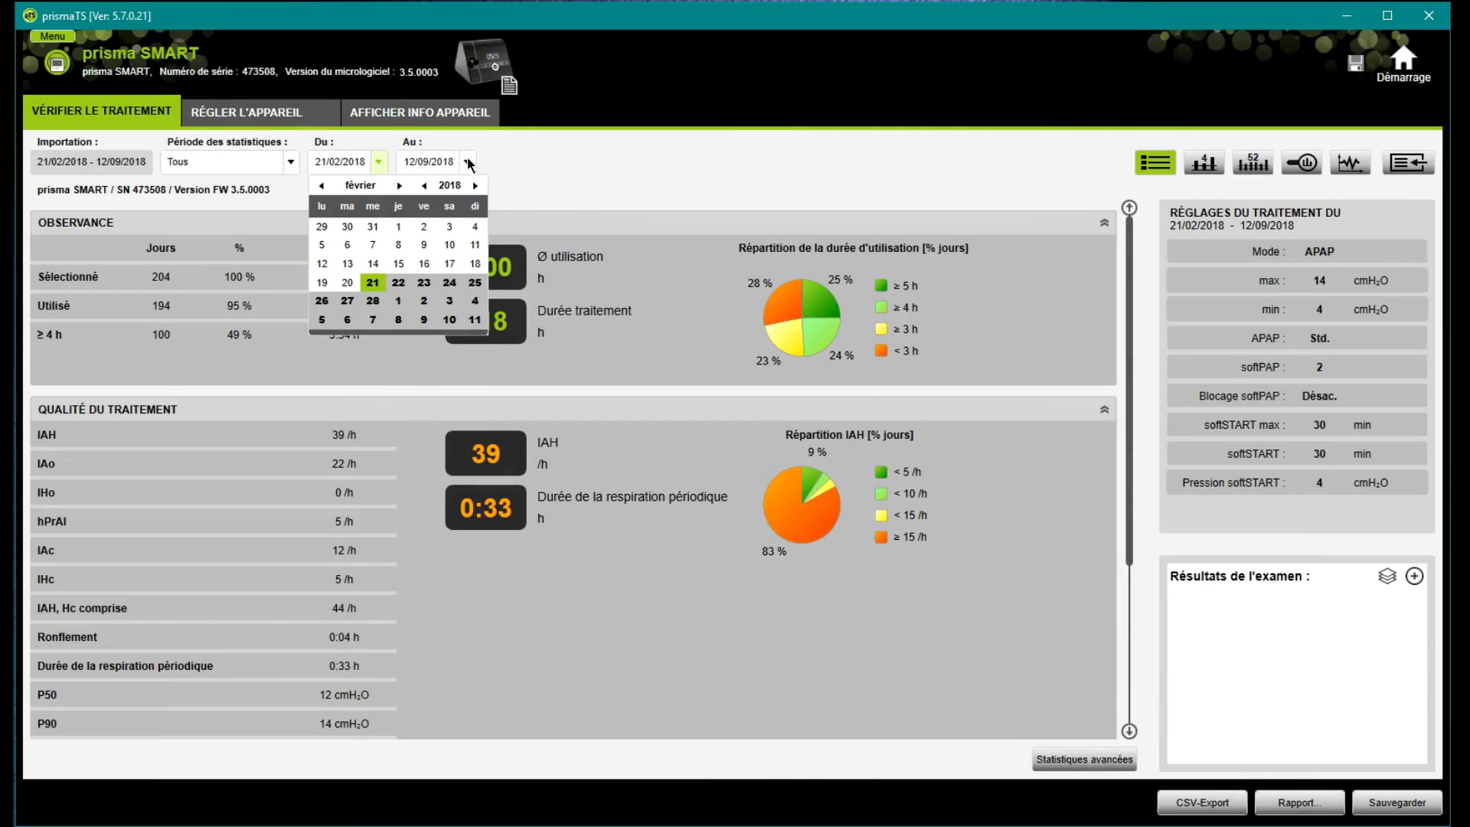
pyautogui.click(467, 161)
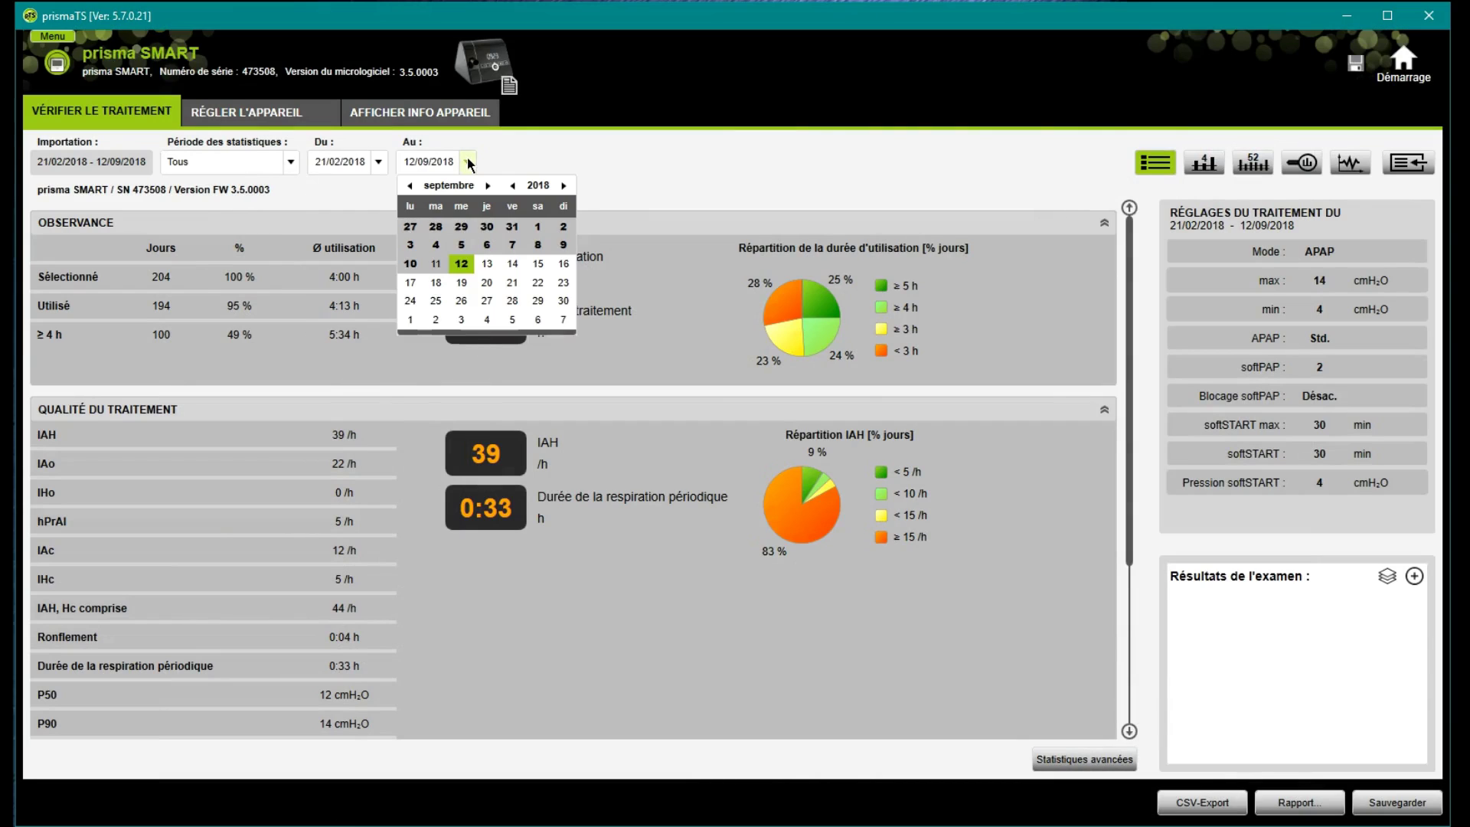
pyautogui.click(296, 164)
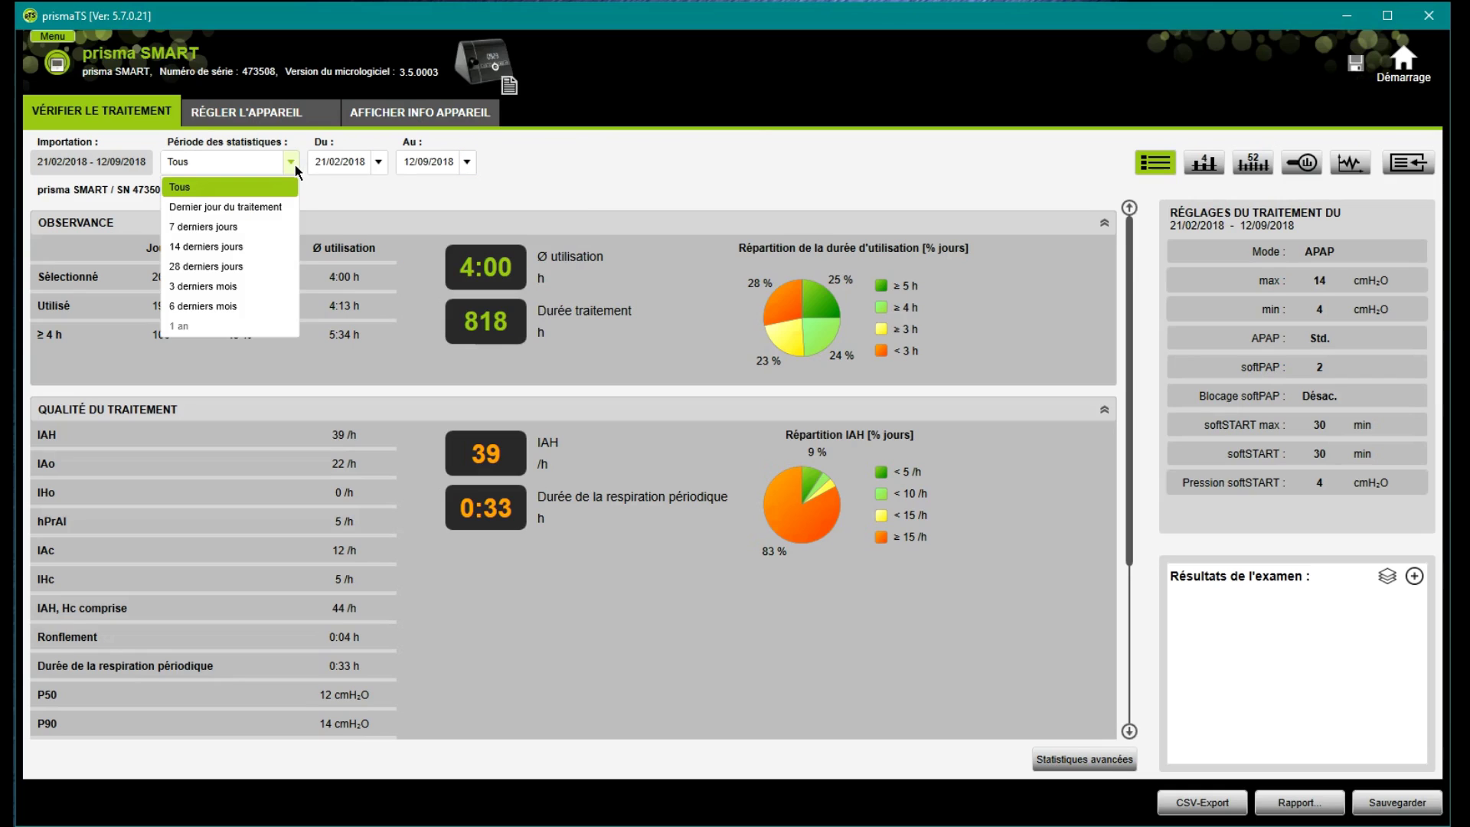
pyautogui.click(251, 269)
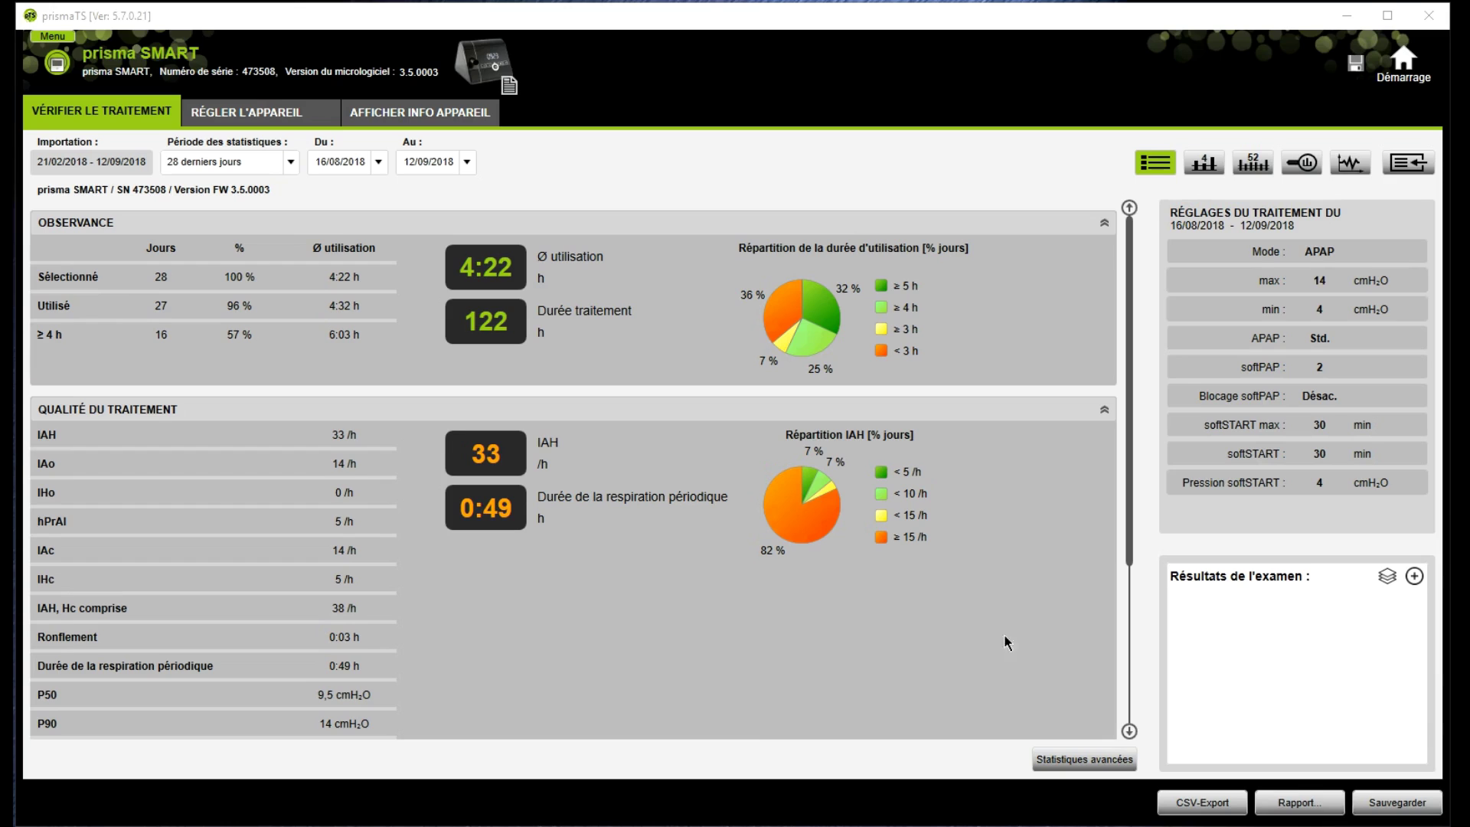
# Review the statistics overview down to the leak section, then read through the advanced statistics to the pressure values.
pyautogui.click(1129, 526)
pyautogui.moveTo(1129, 527); pyautogui.dragTo(1136, 687)
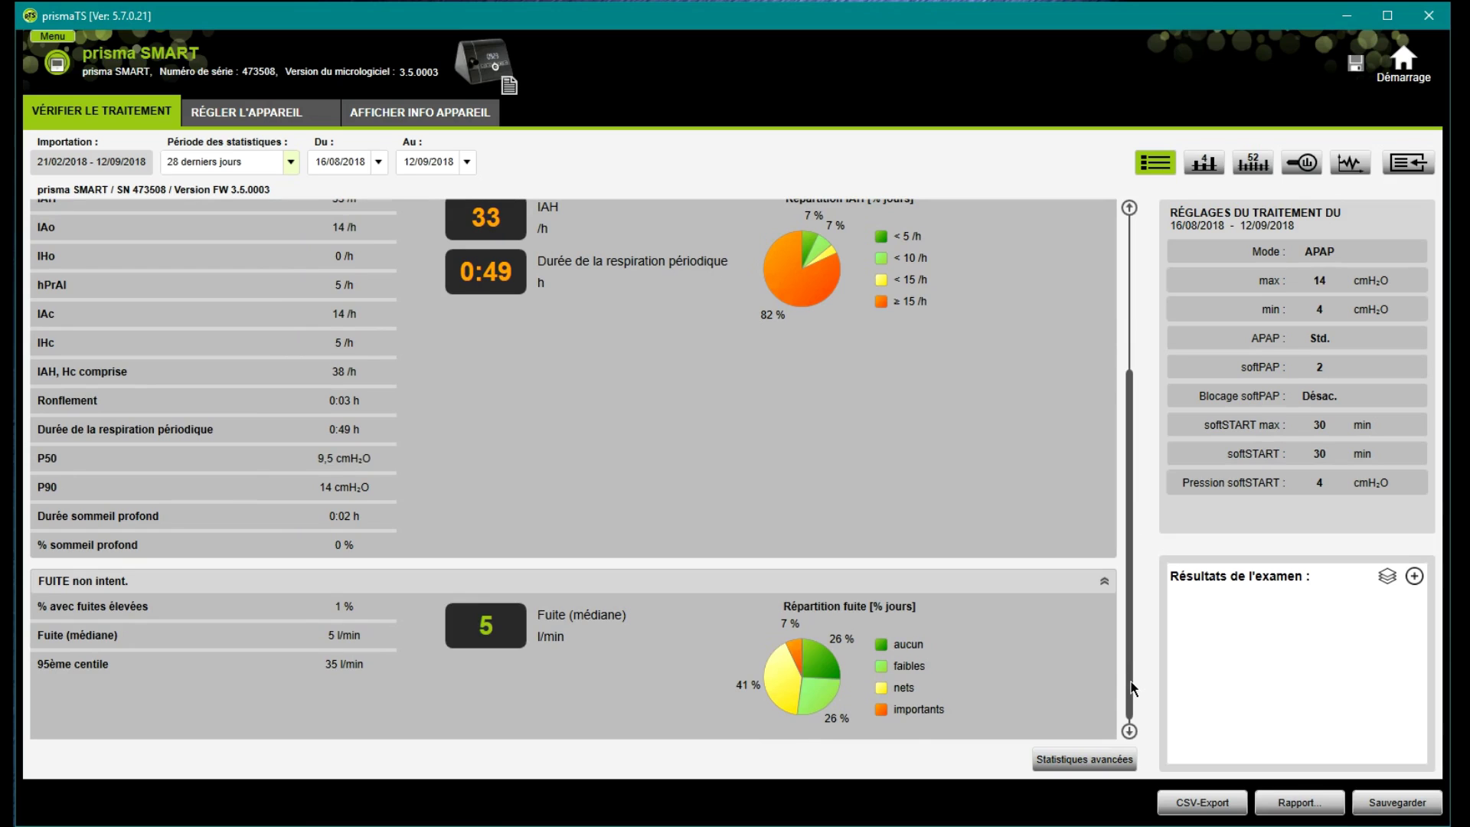
pyautogui.moveTo(1133, 688); pyautogui.dragTo(1131, 528)
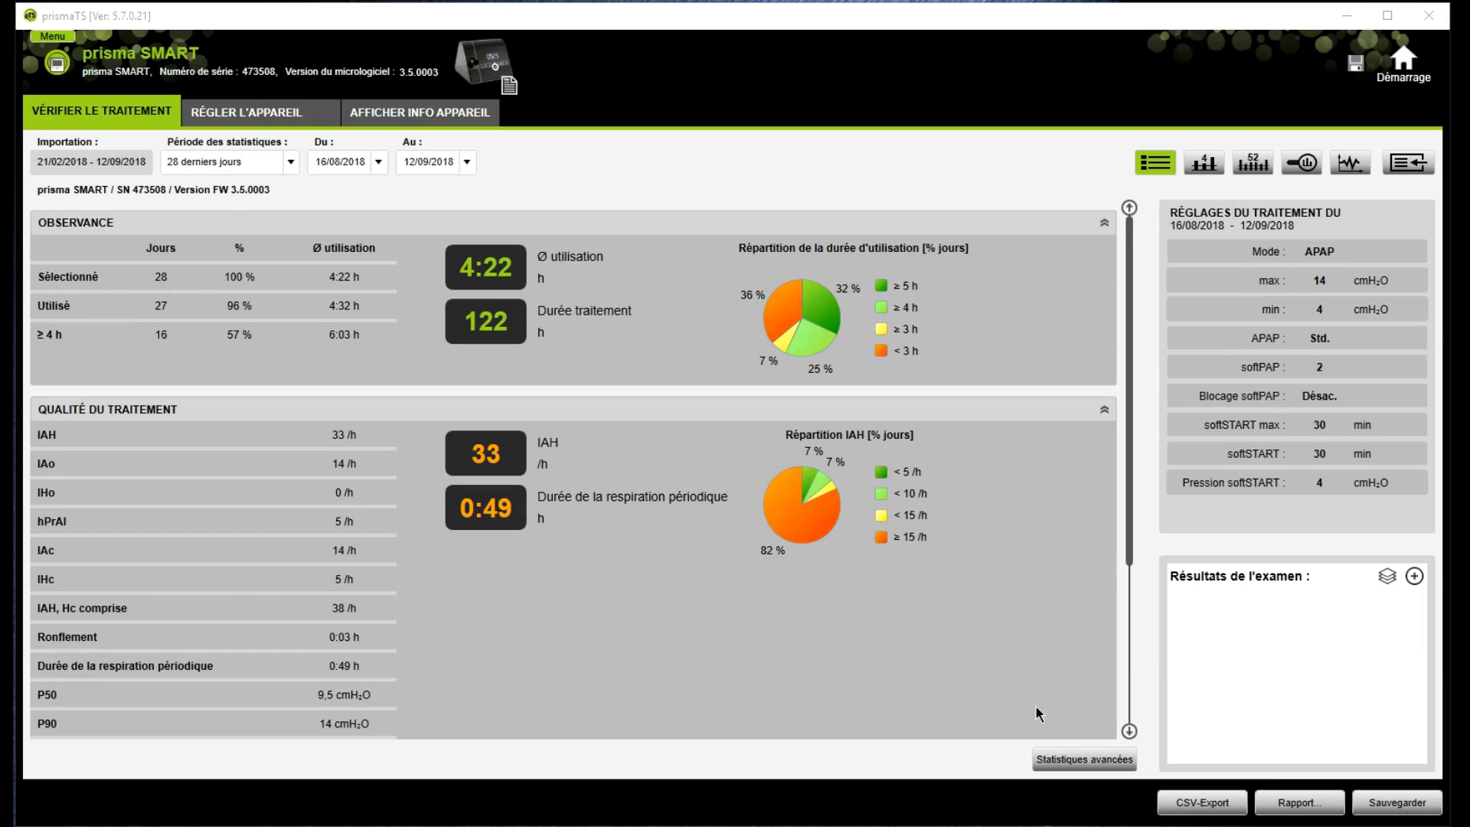
pyautogui.click(1056, 759)
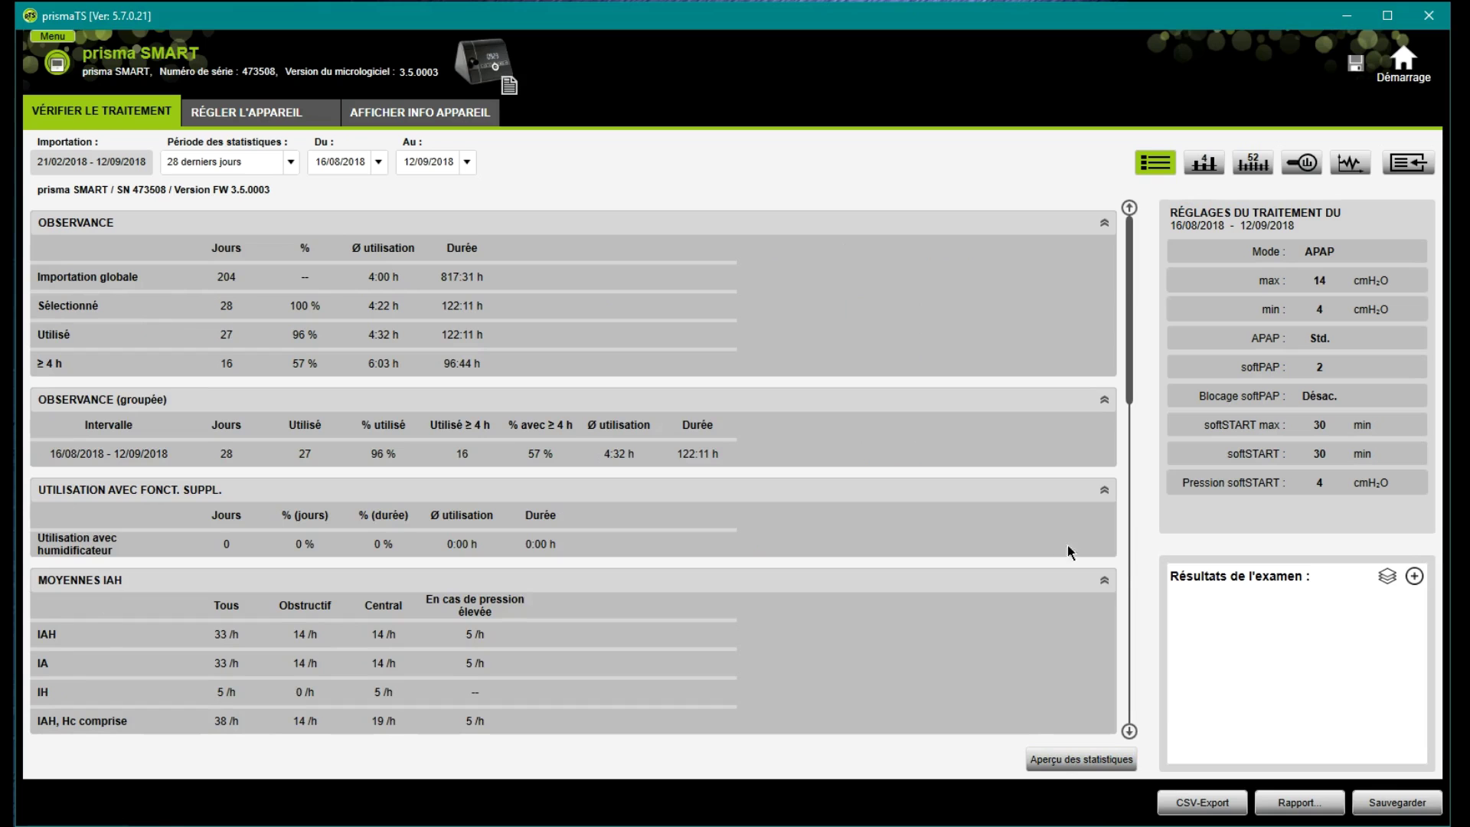
pyautogui.moveTo(1132, 389); pyautogui.dragTo(1148, 735)
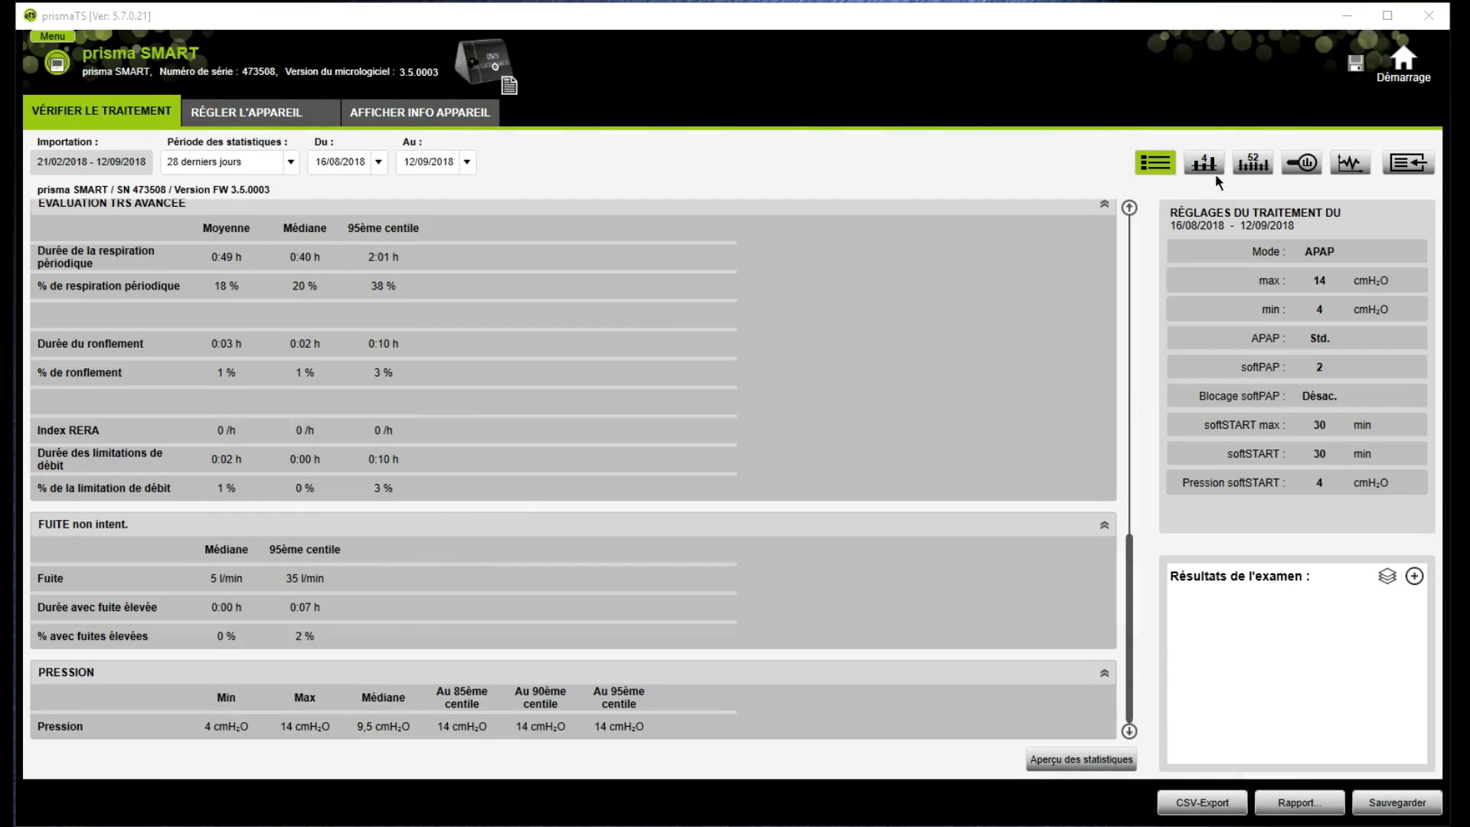
# Examine the 4-week treatment charts, then the 52-week charts with the details of individual weeks.
pyautogui.click(1212, 168)
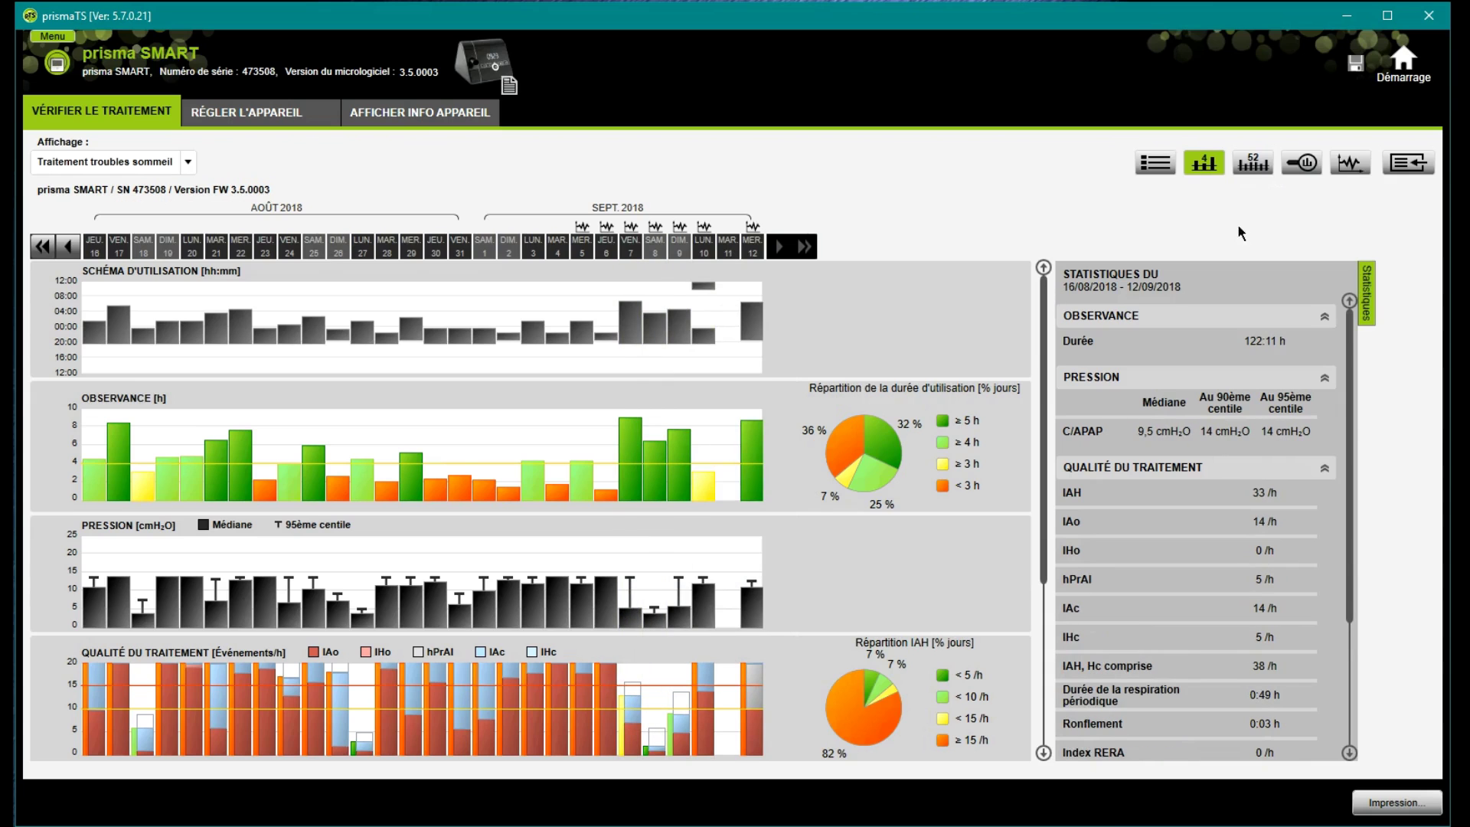
pyautogui.click(1250, 170)
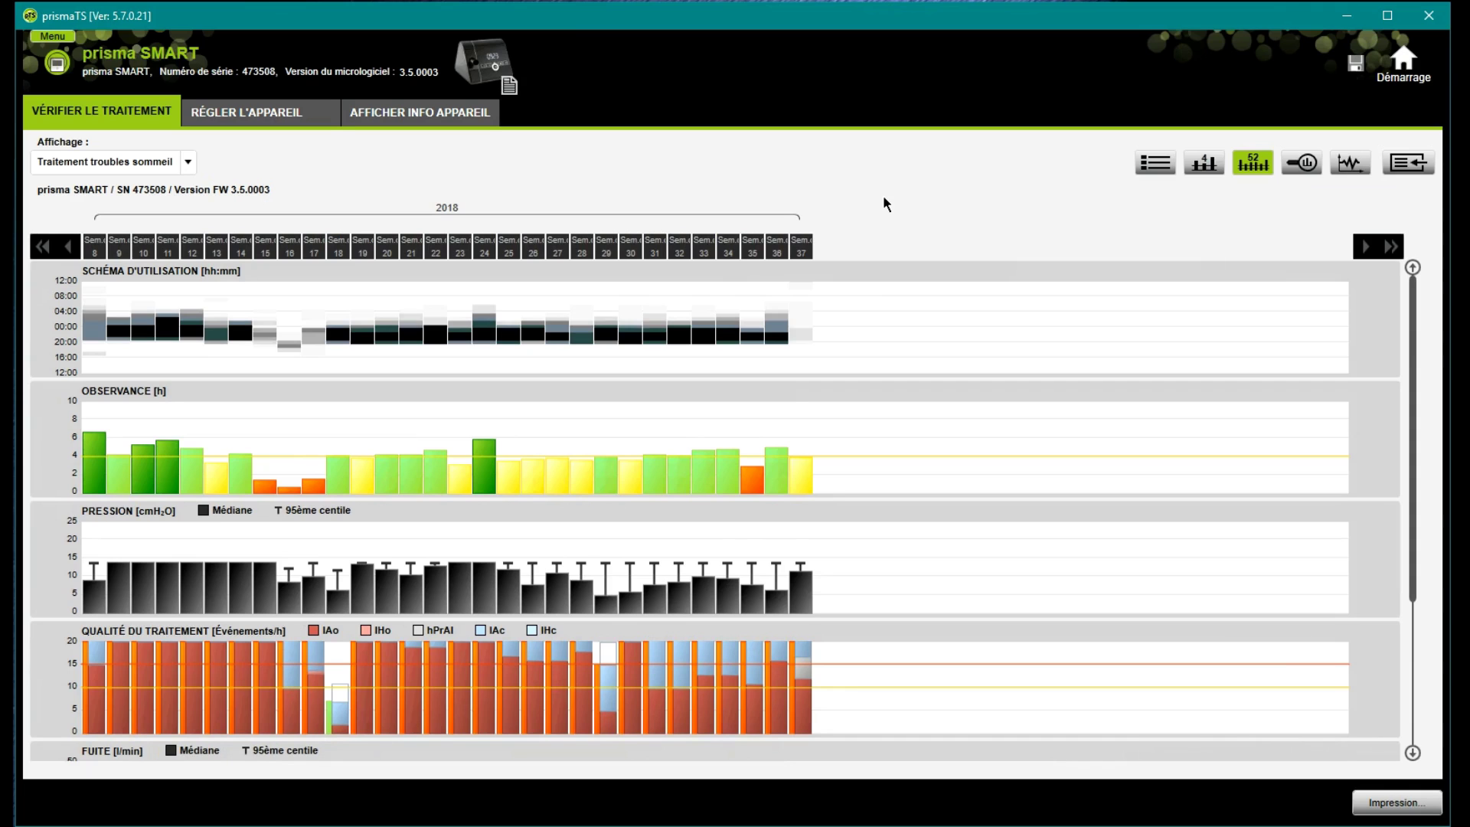
pyautogui.moveTo(660, 314)
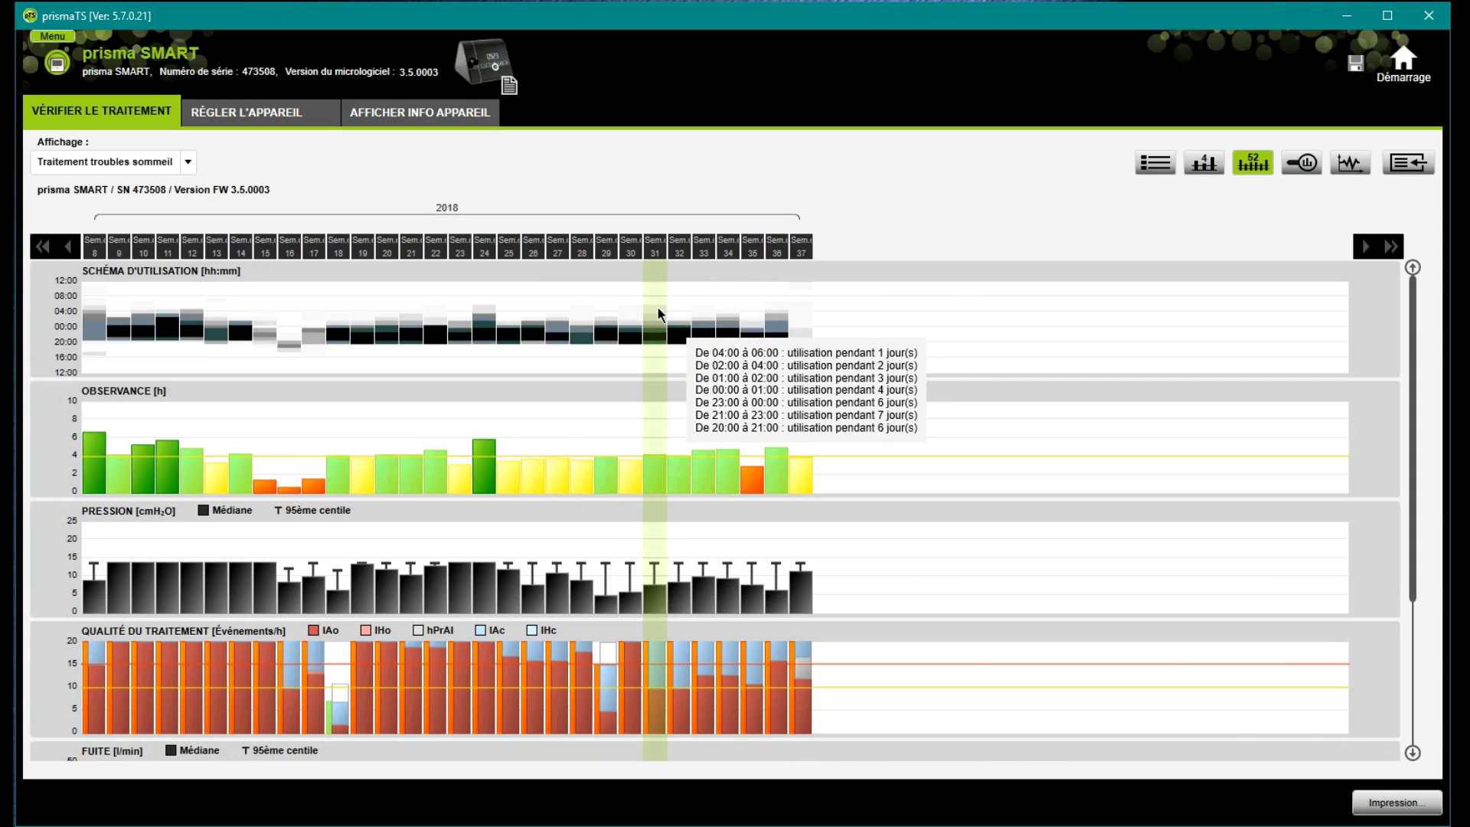
pyautogui.moveTo(709, 466)
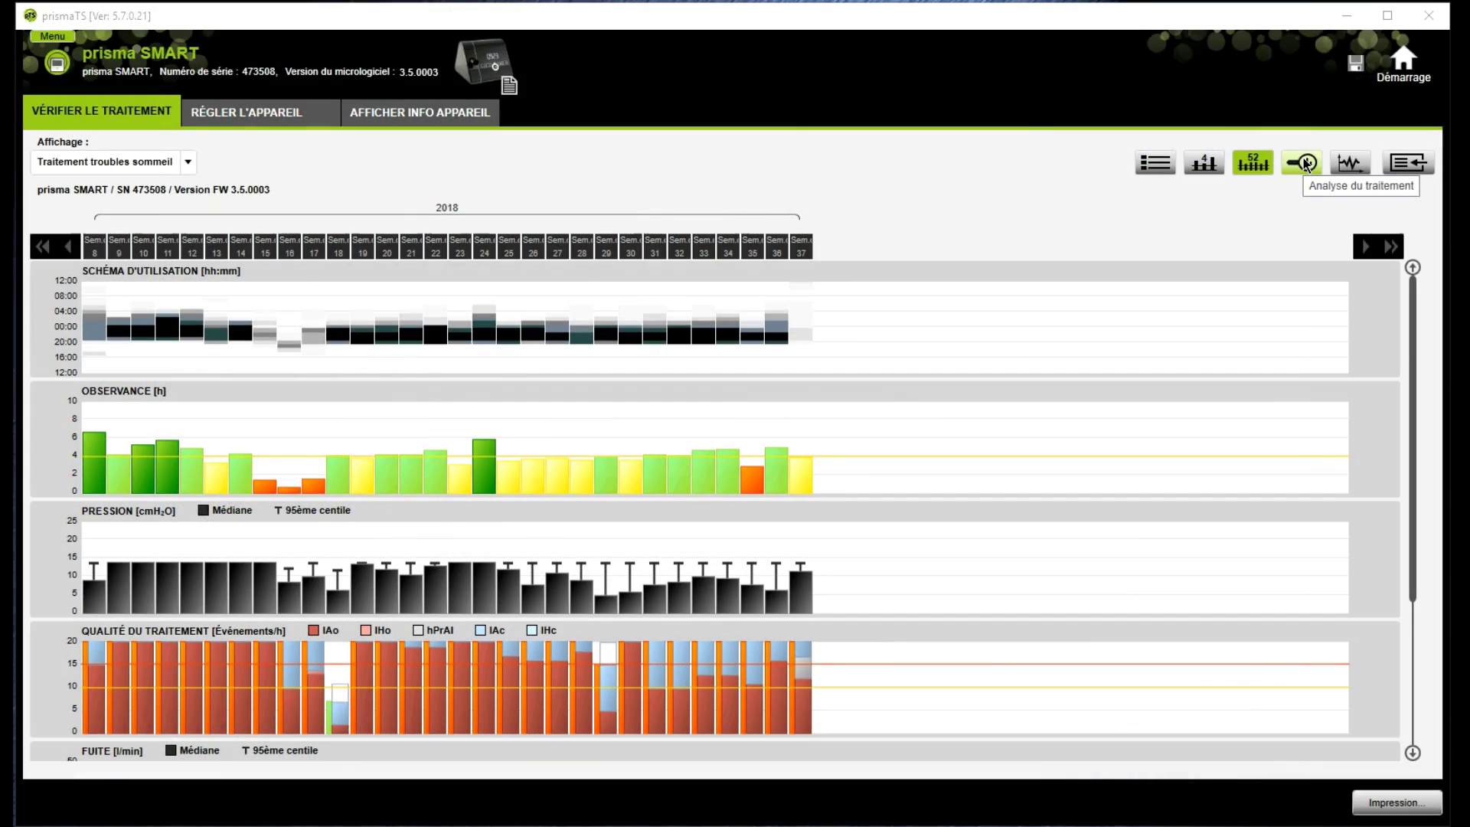
# View the treatment analysis by pressure level and go back to the day 10/09/2018.
pyautogui.click(1304, 163)
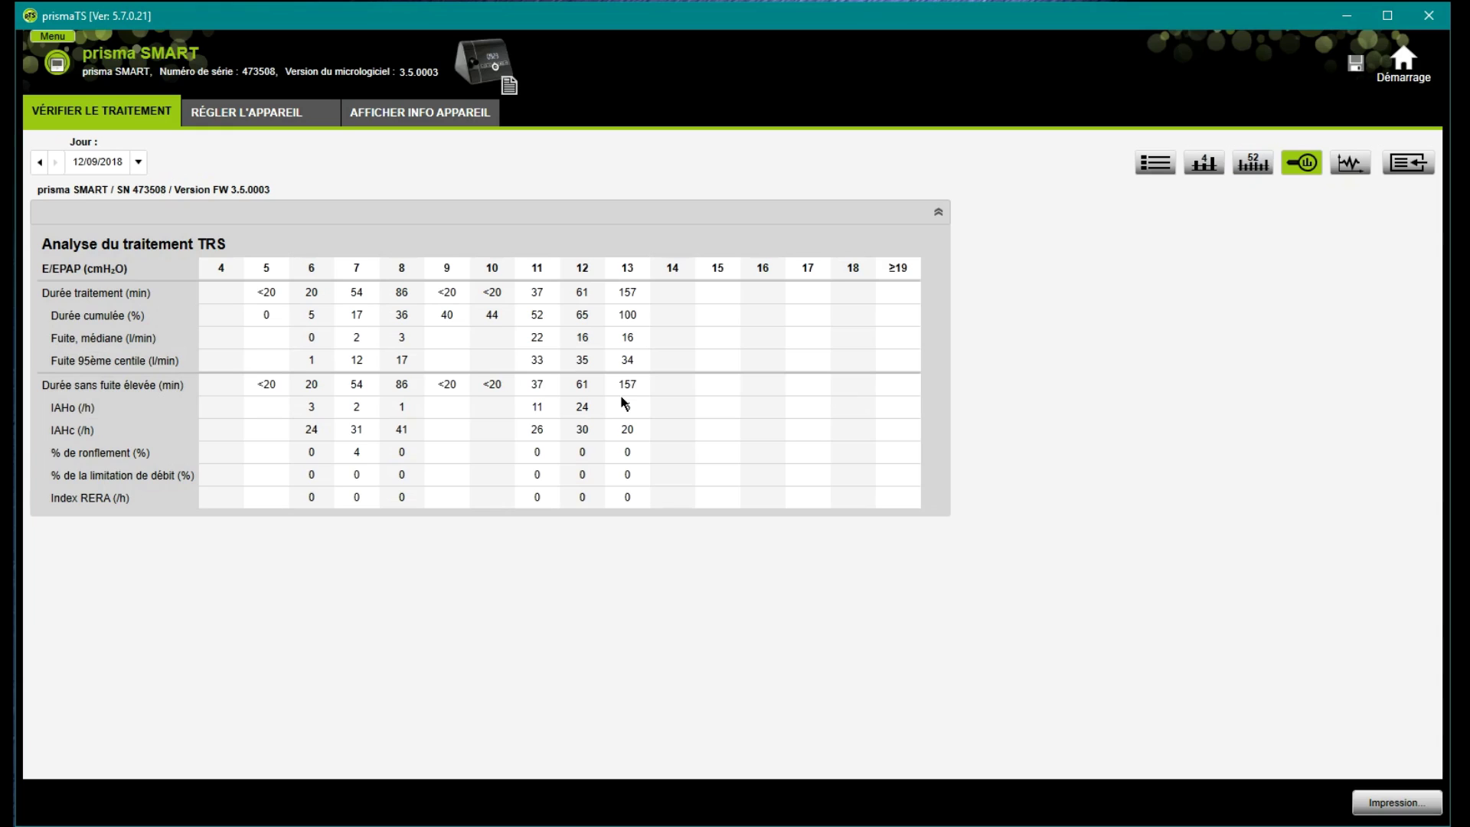
pyautogui.click(40, 166)
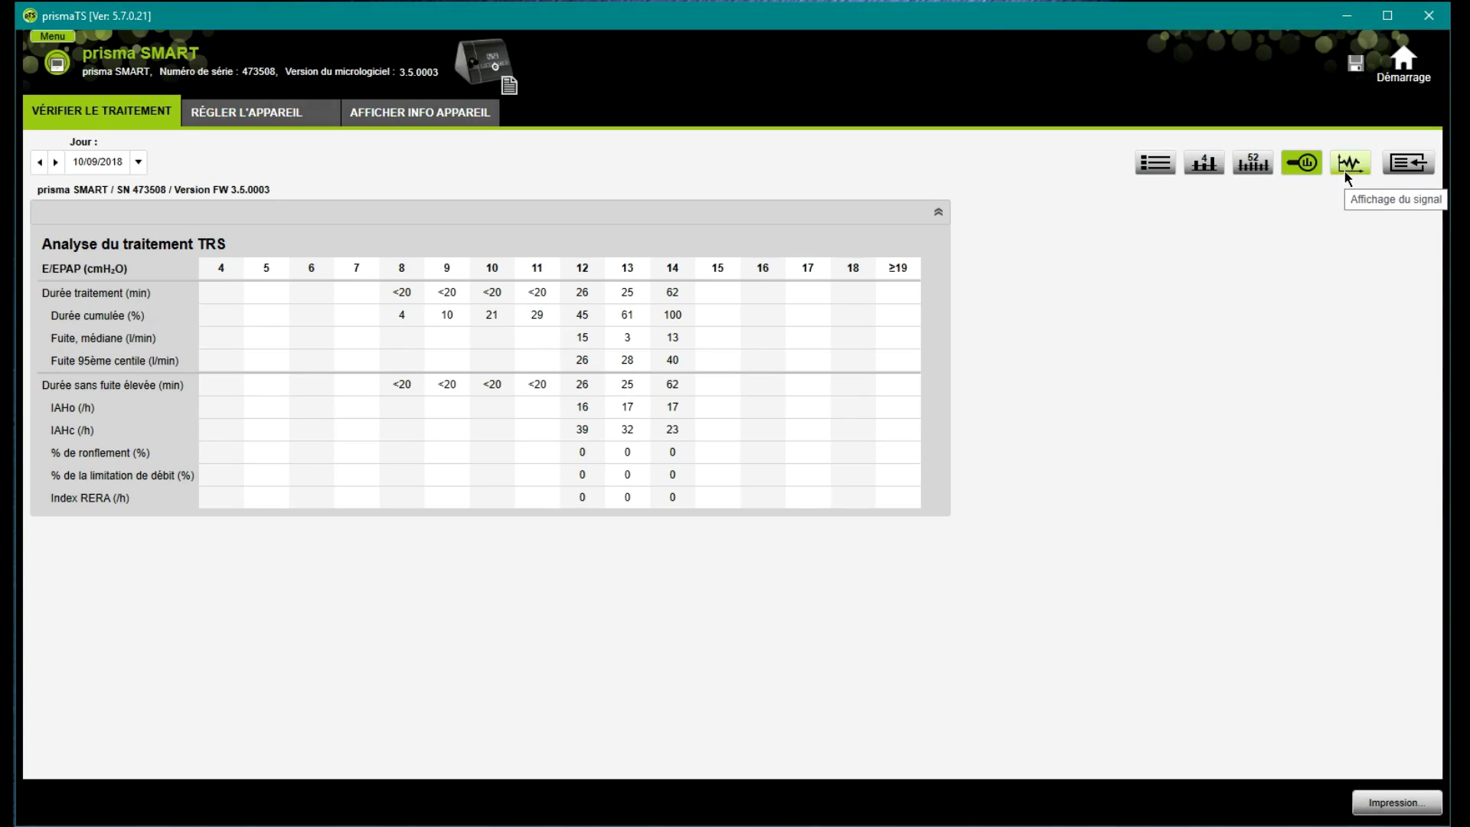
# Show the signals and adapt the display layout: place Débit respiratoire below Pression, make the Pression row slightly taller, and save it.
pyautogui.click(1347, 175)
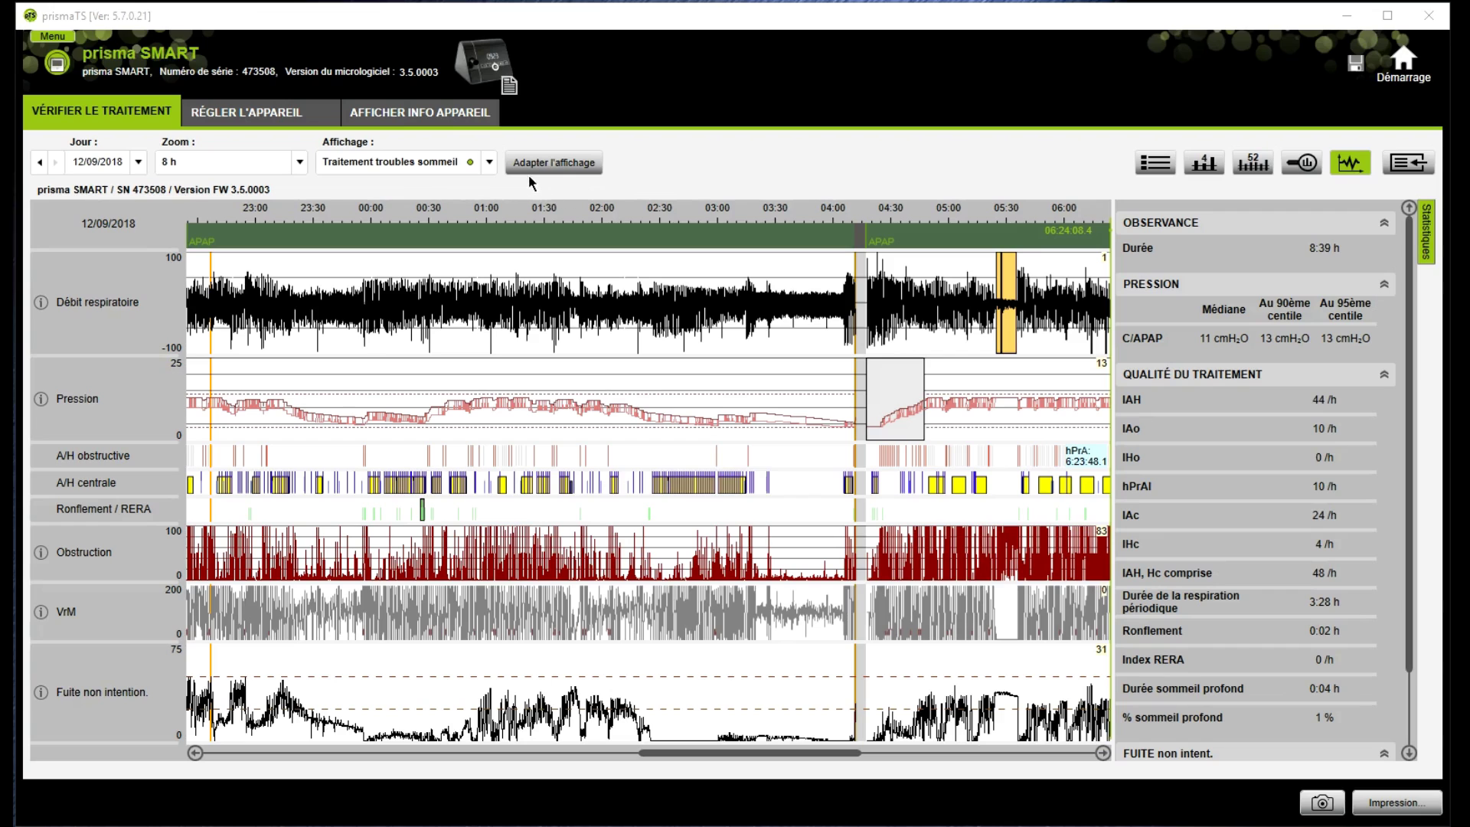
pyautogui.click(559, 169)
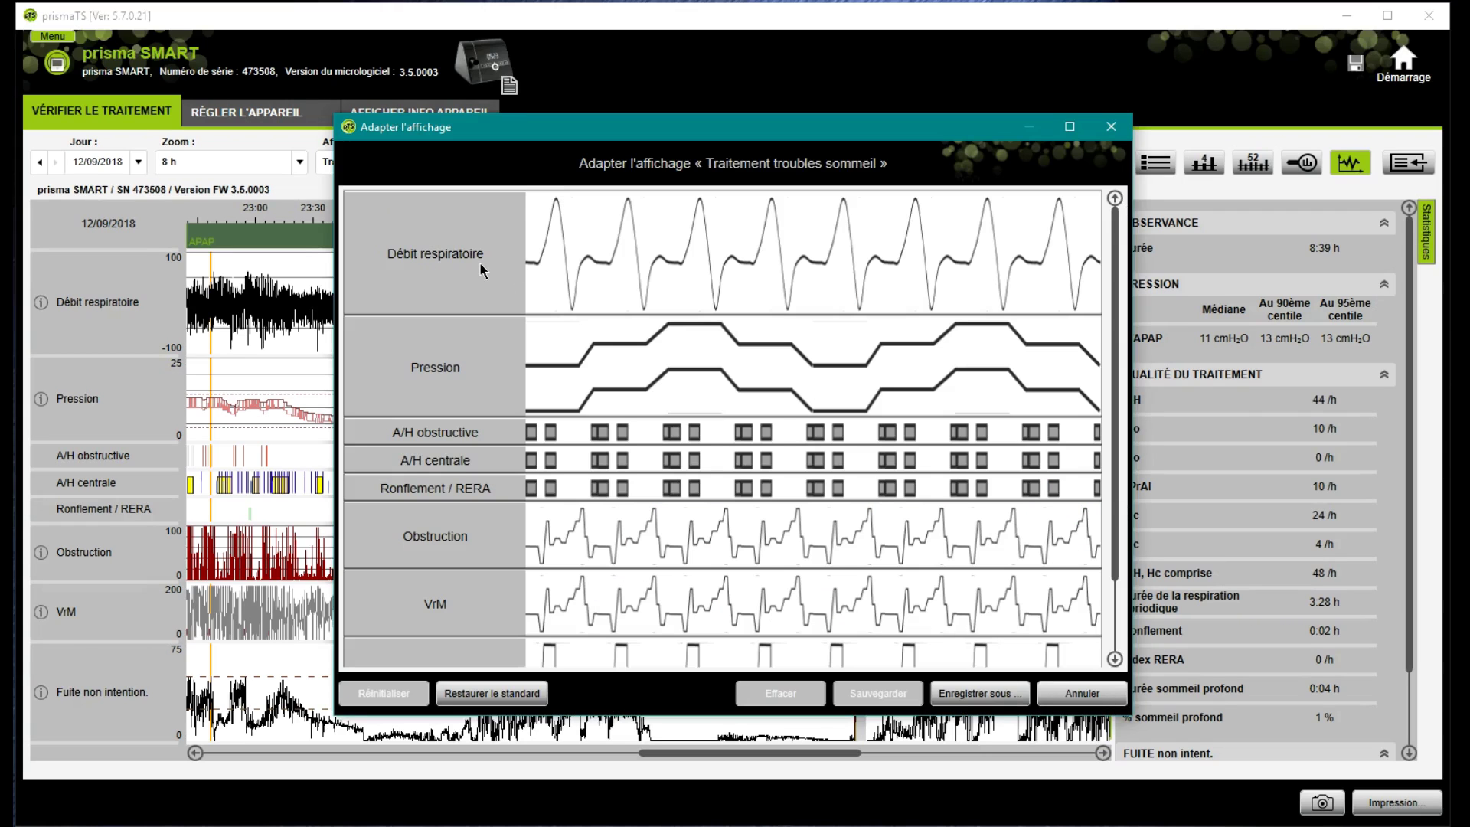
pyautogui.moveTo(480, 281); pyautogui.dragTo(479, 354)
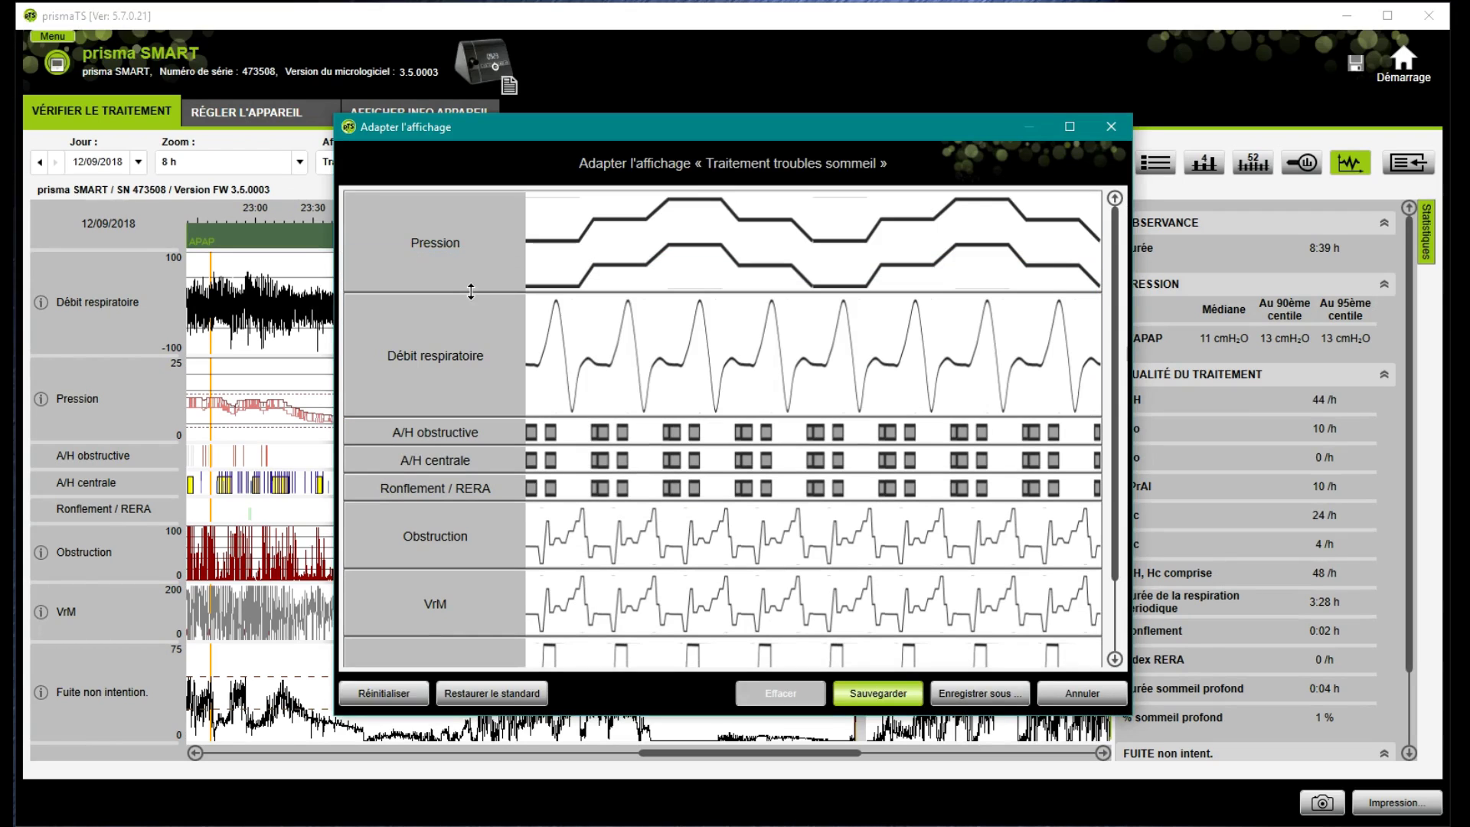
pyautogui.moveTo(471, 292); pyautogui.dragTo(472, 301)
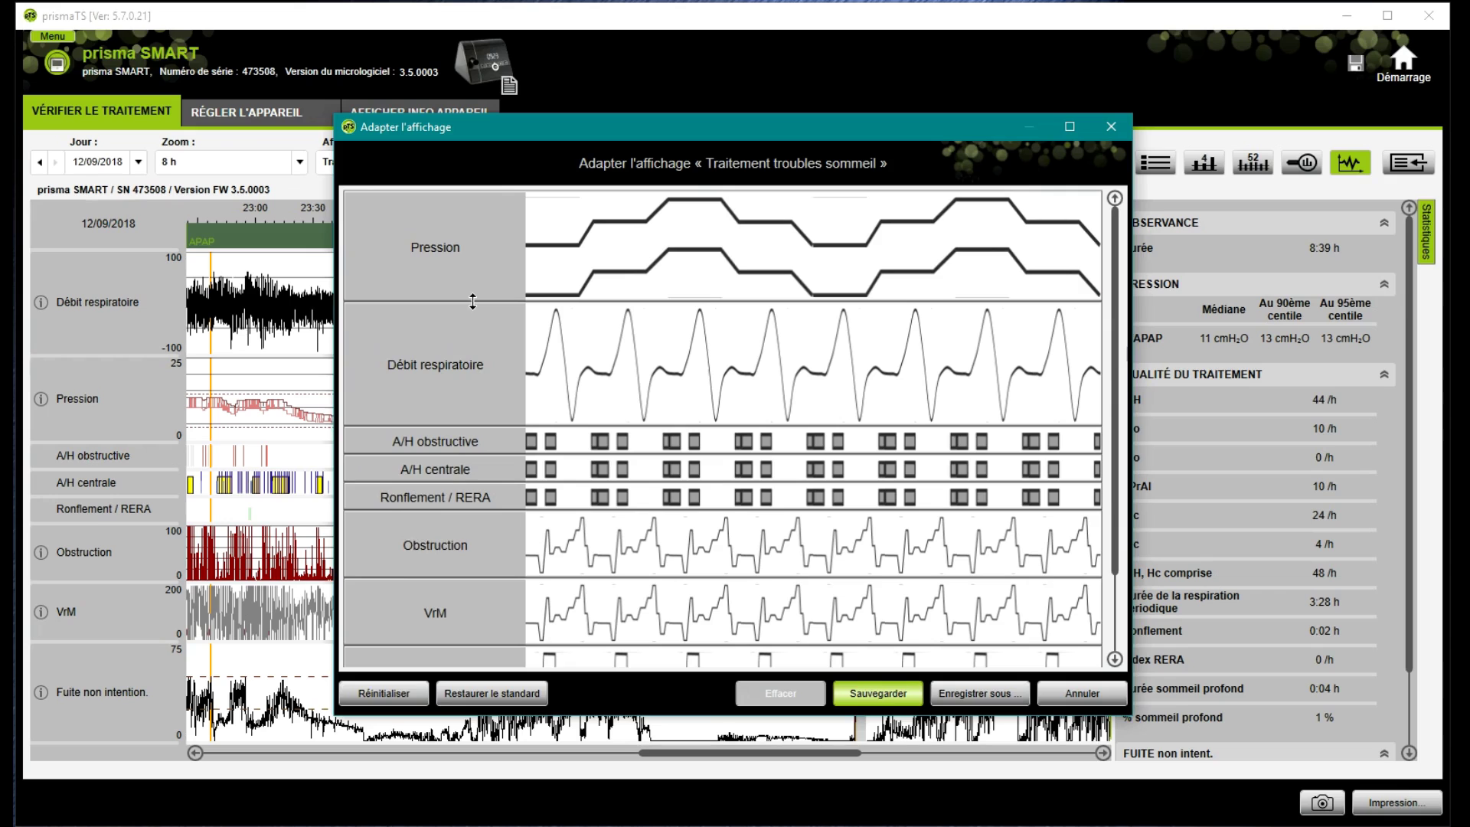
pyautogui.click(872, 694)
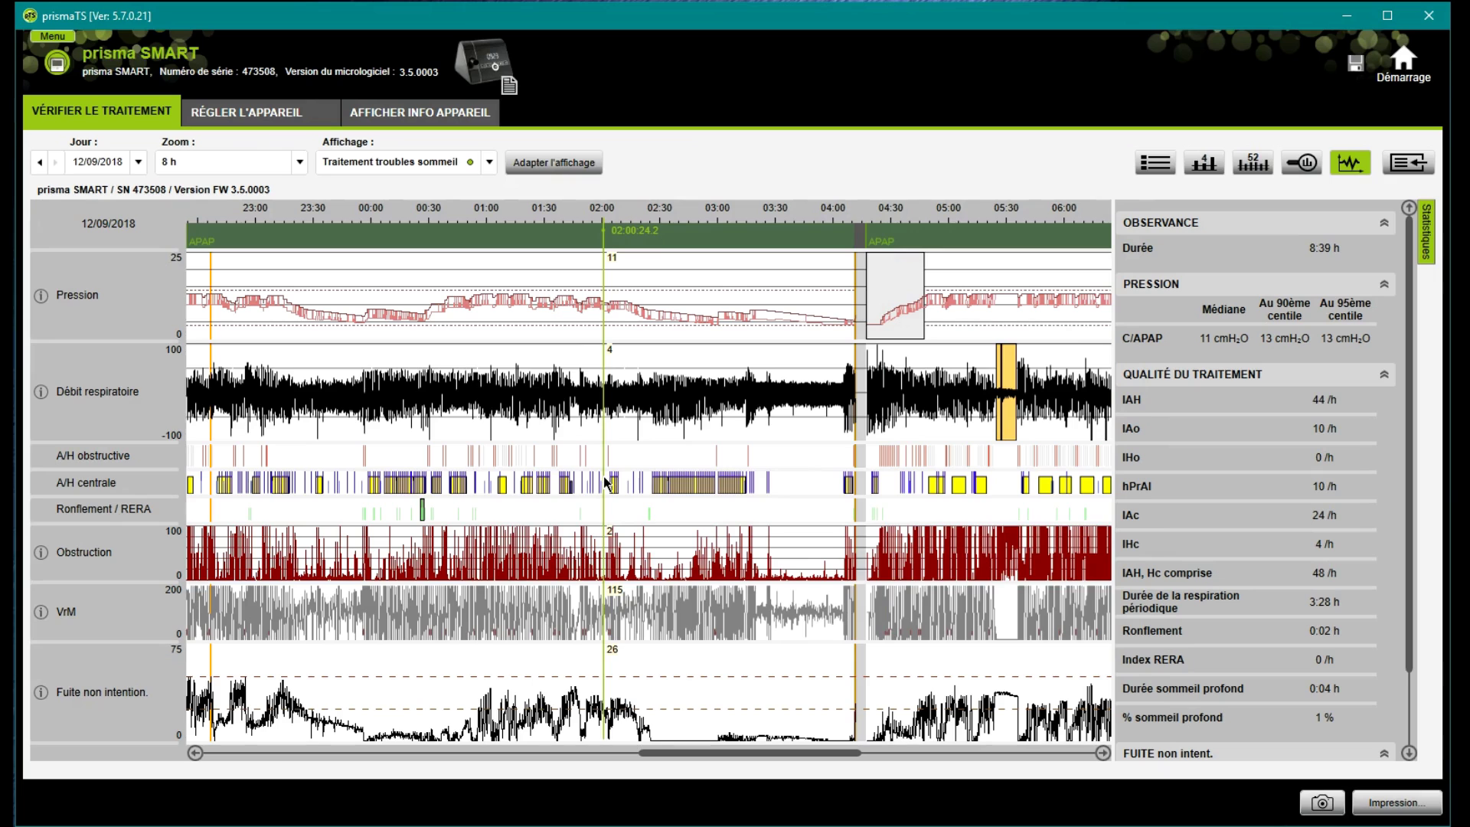
# Zoom the signals into a range of about 10 minutes just after 02:00, then widen the time window to 1 h.
pyautogui.moveTo(604, 483); pyautogui.dragTo(625, 490)
pyautogui.rightClick(623, 493)
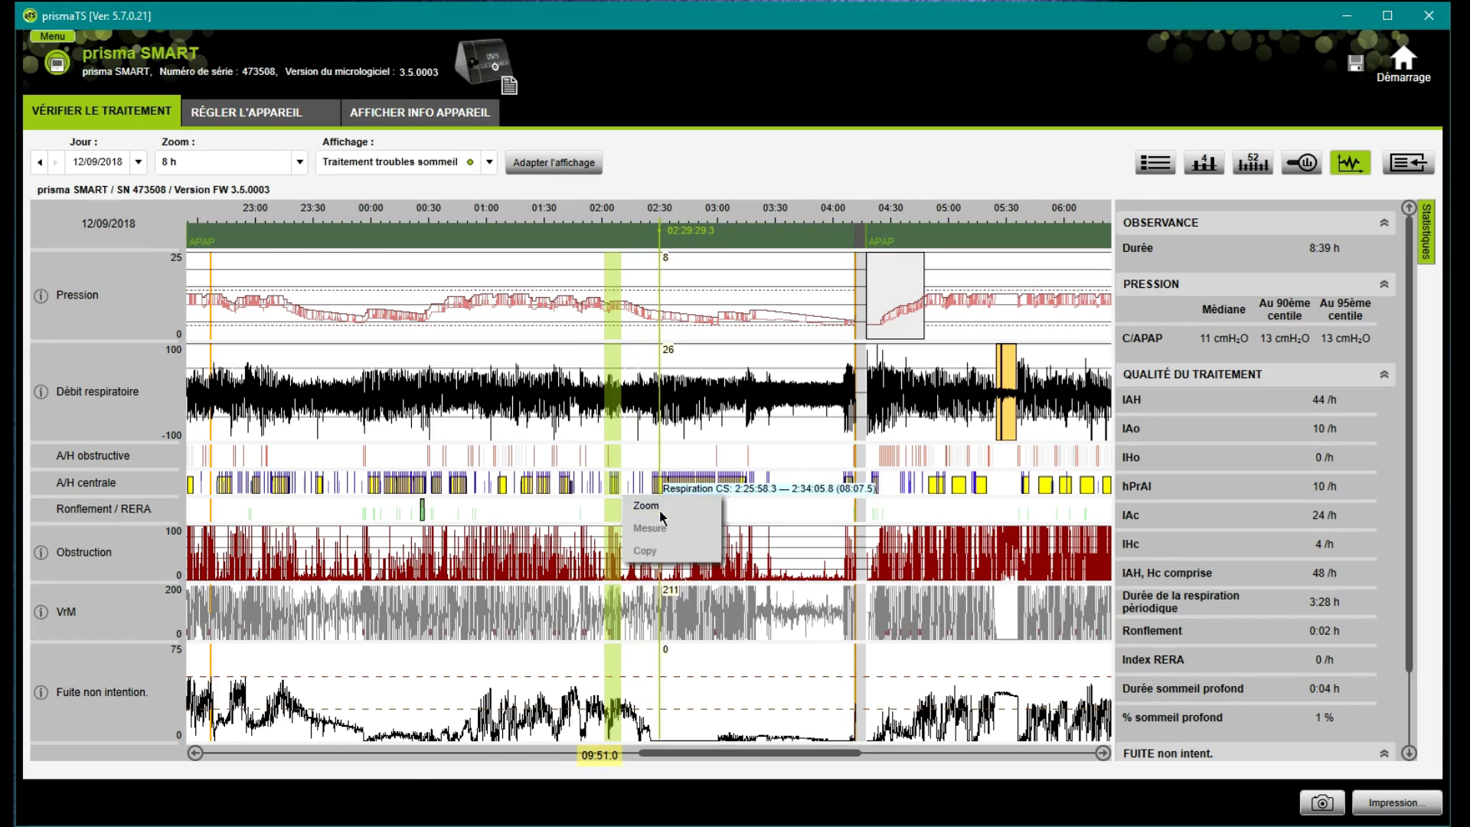
pyautogui.click(643, 507)
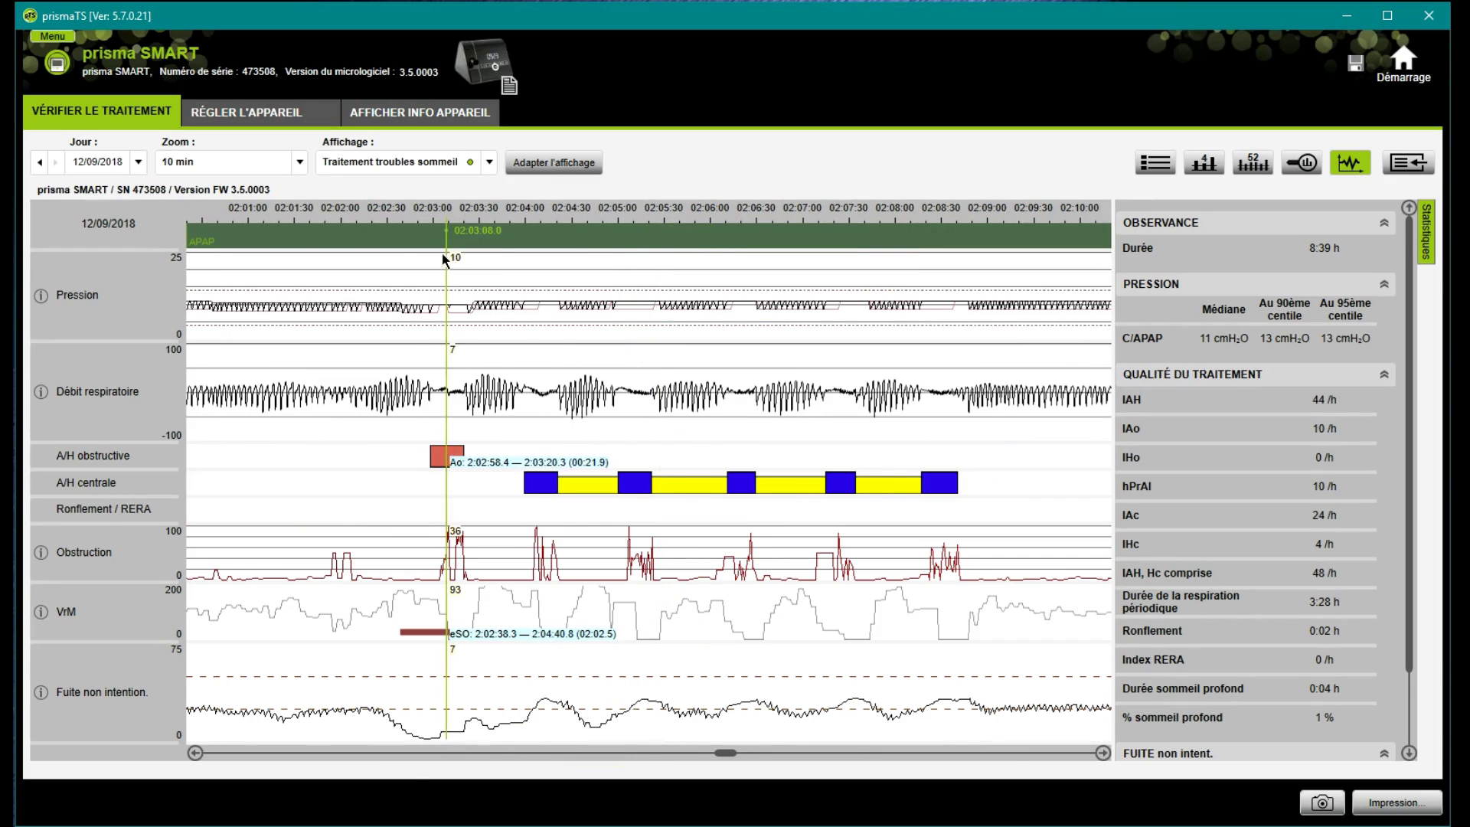
pyautogui.click(300, 164)
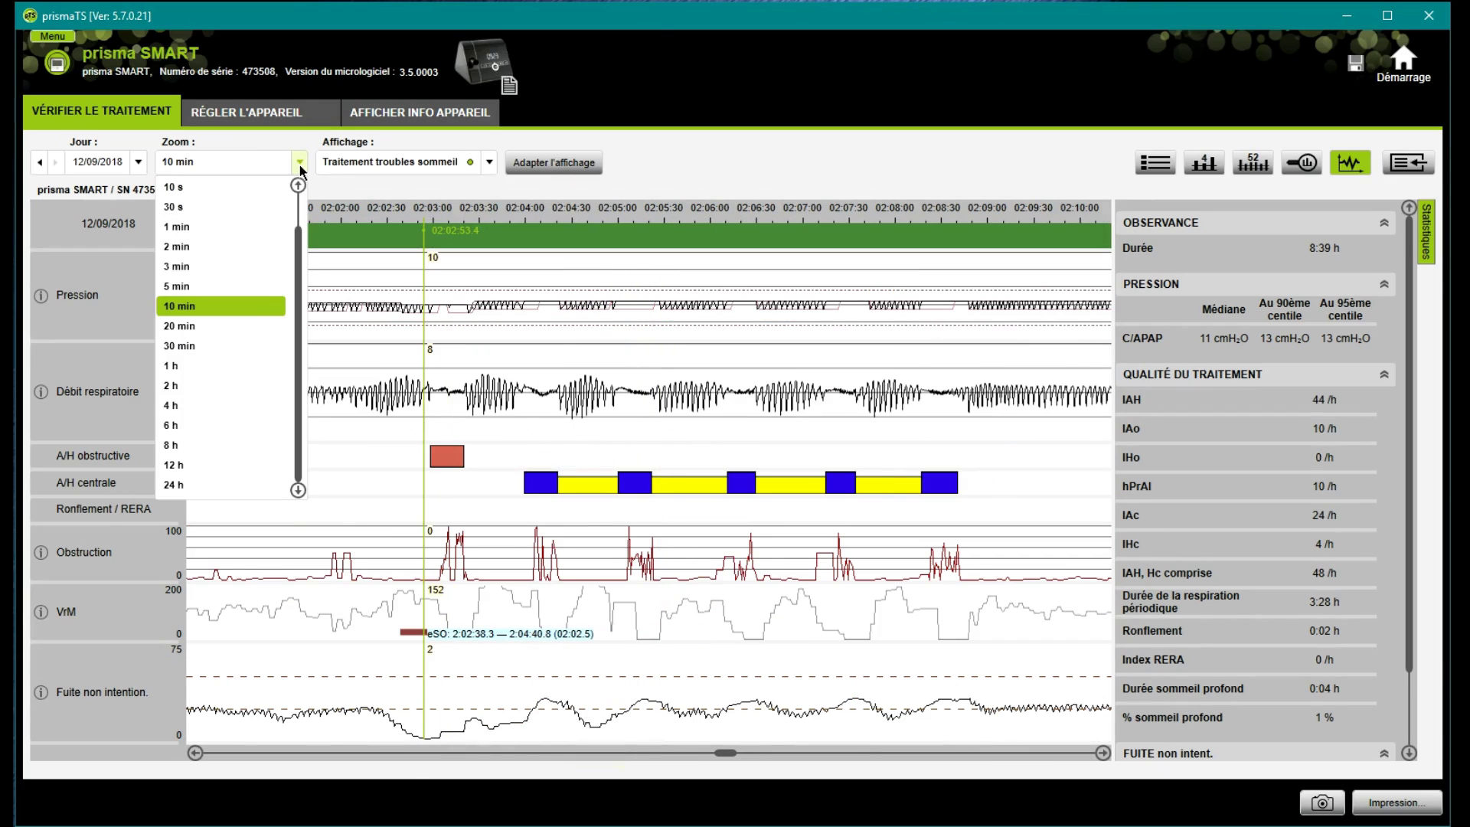
pyautogui.click(232, 369)
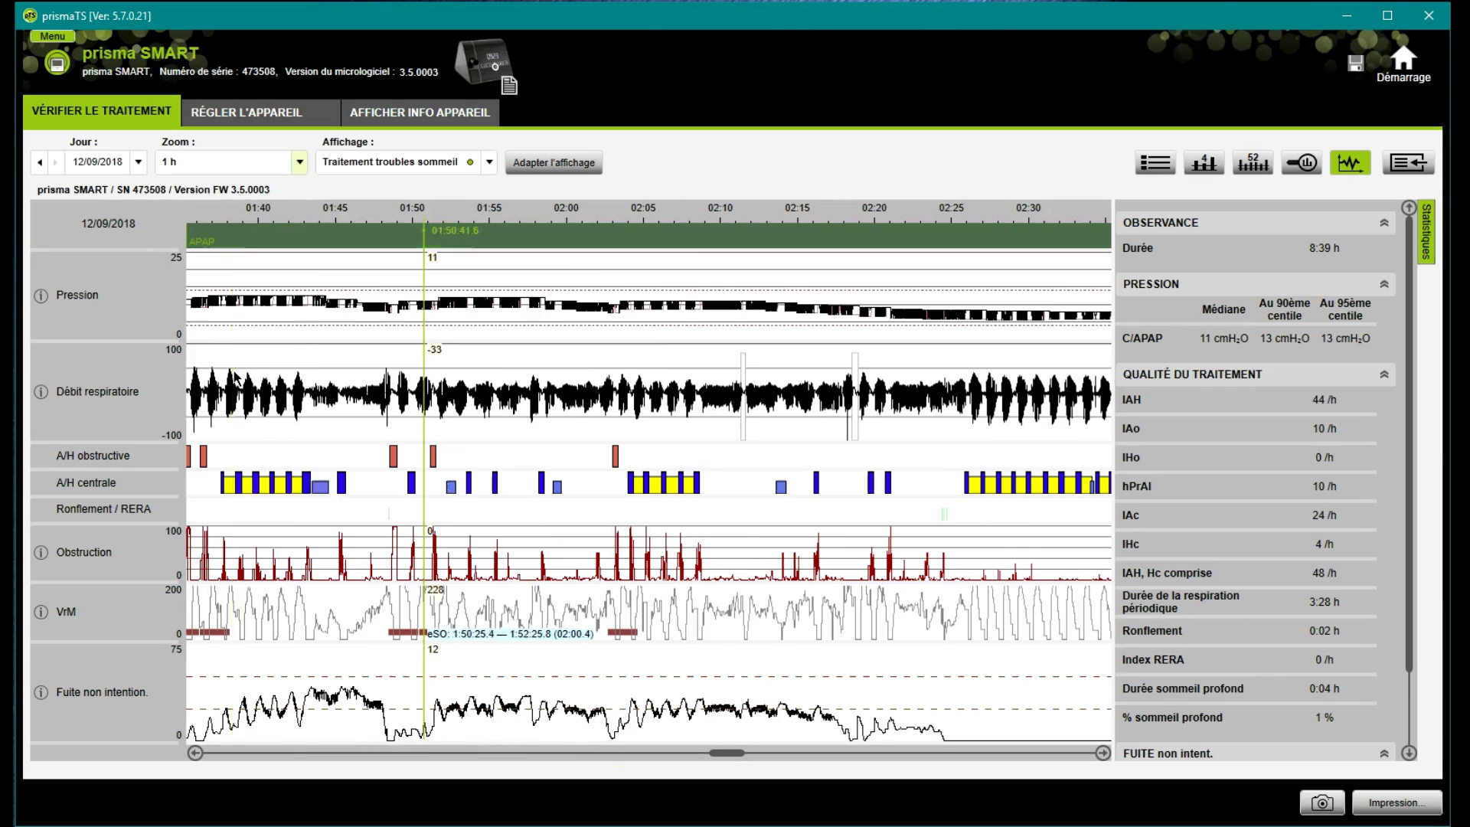
# Set the signal zoom to 10 min on the central apnea stretch from about 02:26 to 02:36 and capture a snapshot of it.
pyautogui.click(299, 162)
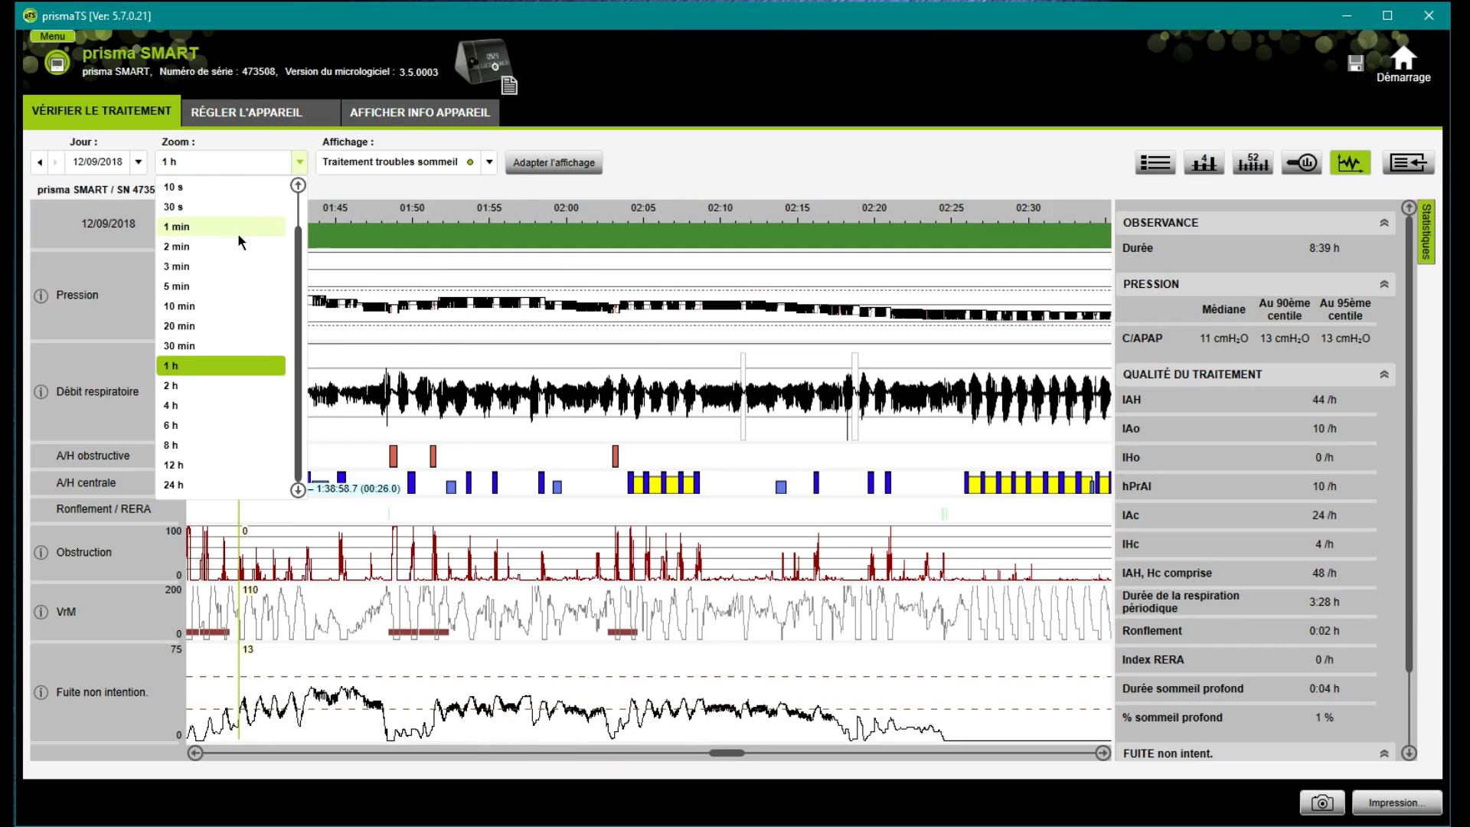
pyautogui.click(238, 234)
pyautogui.click(299, 163)
pyautogui.click(222, 293)
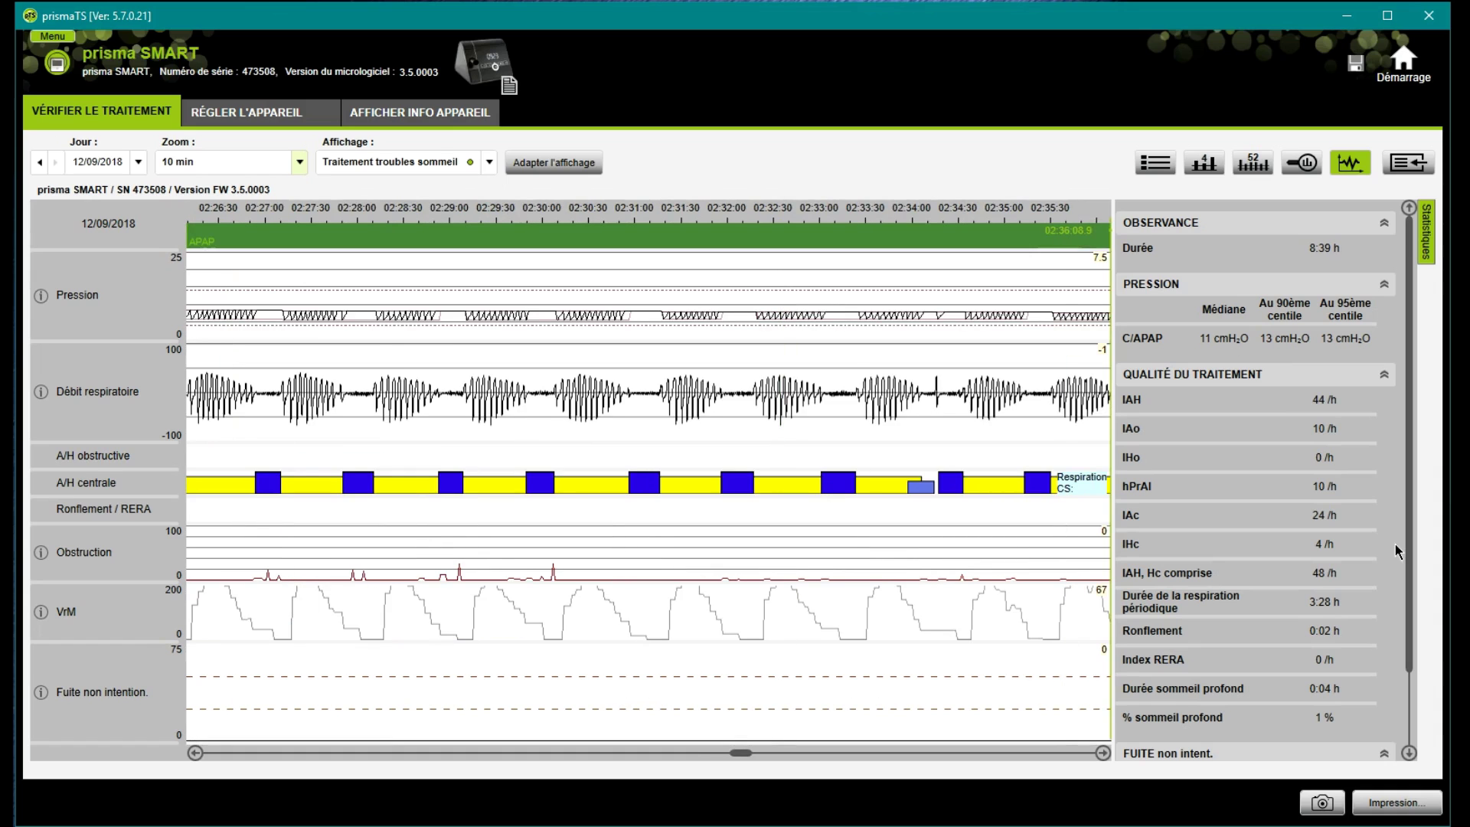
pyautogui.click(1318, 805)
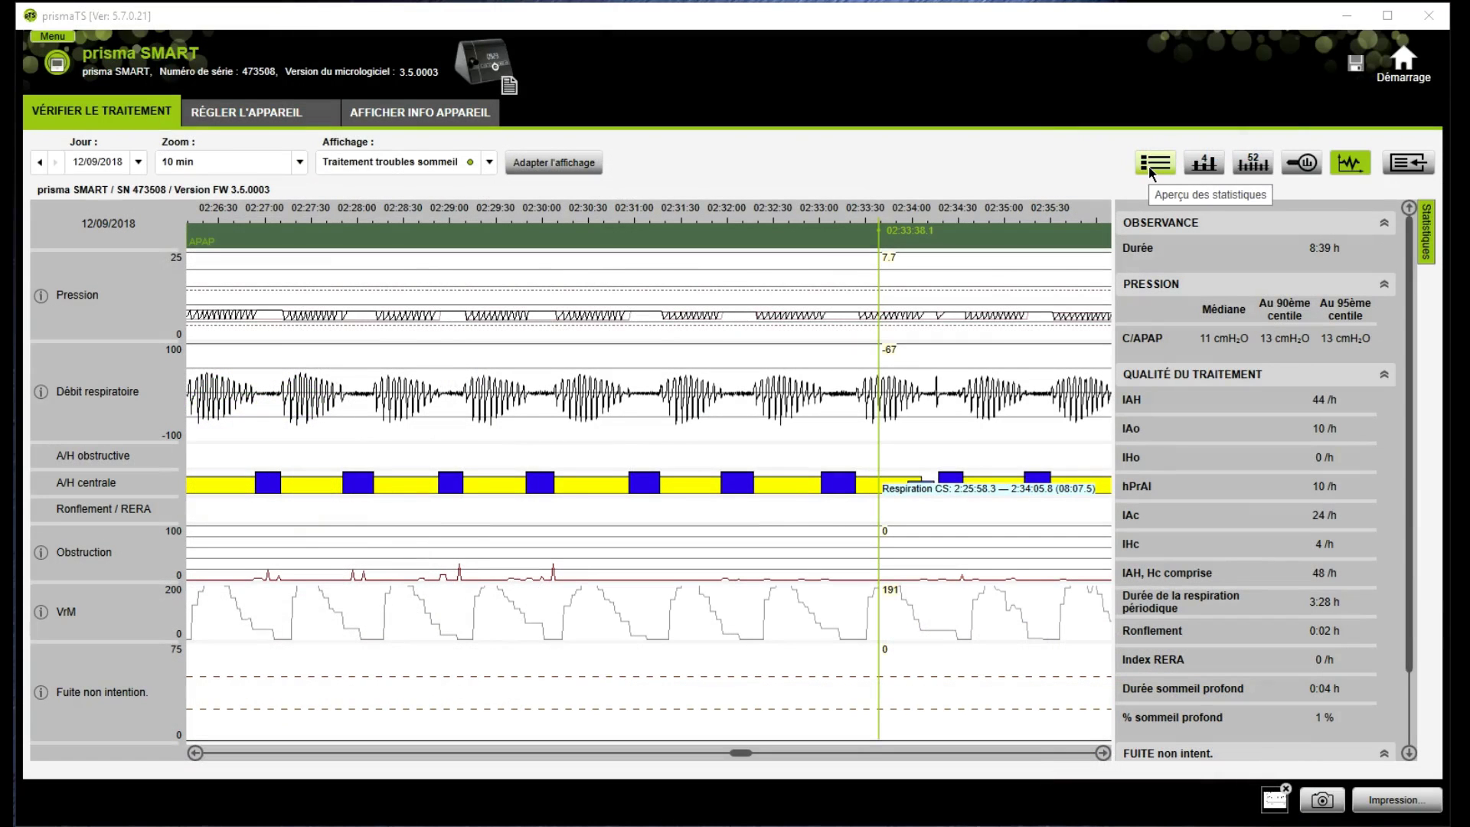
# Go back to the statistics overview, generate the treatment report and check the available report templates.
pyautogui.click(1149, 167)
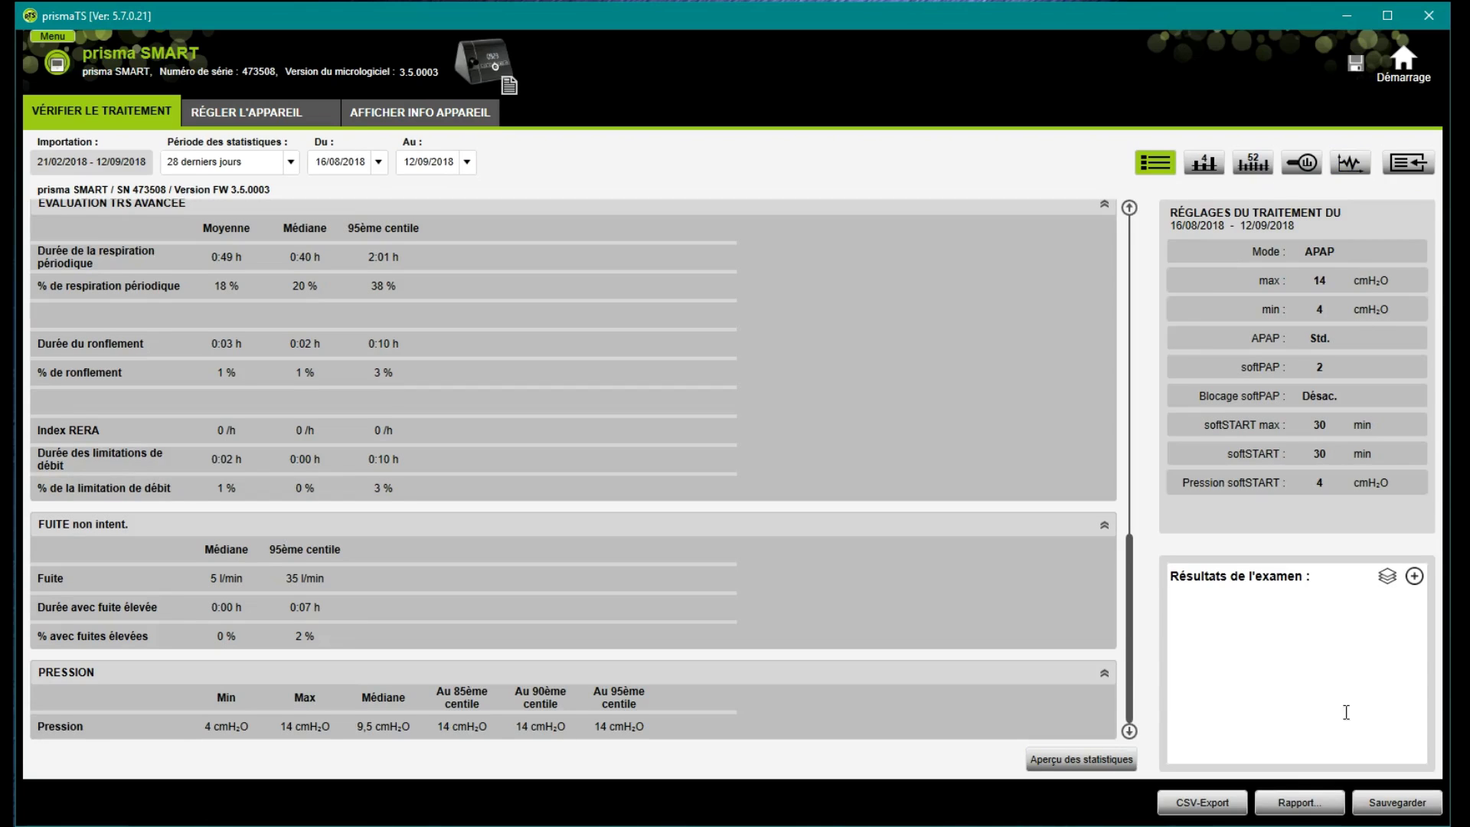
pyautogui.click(1293, 804)
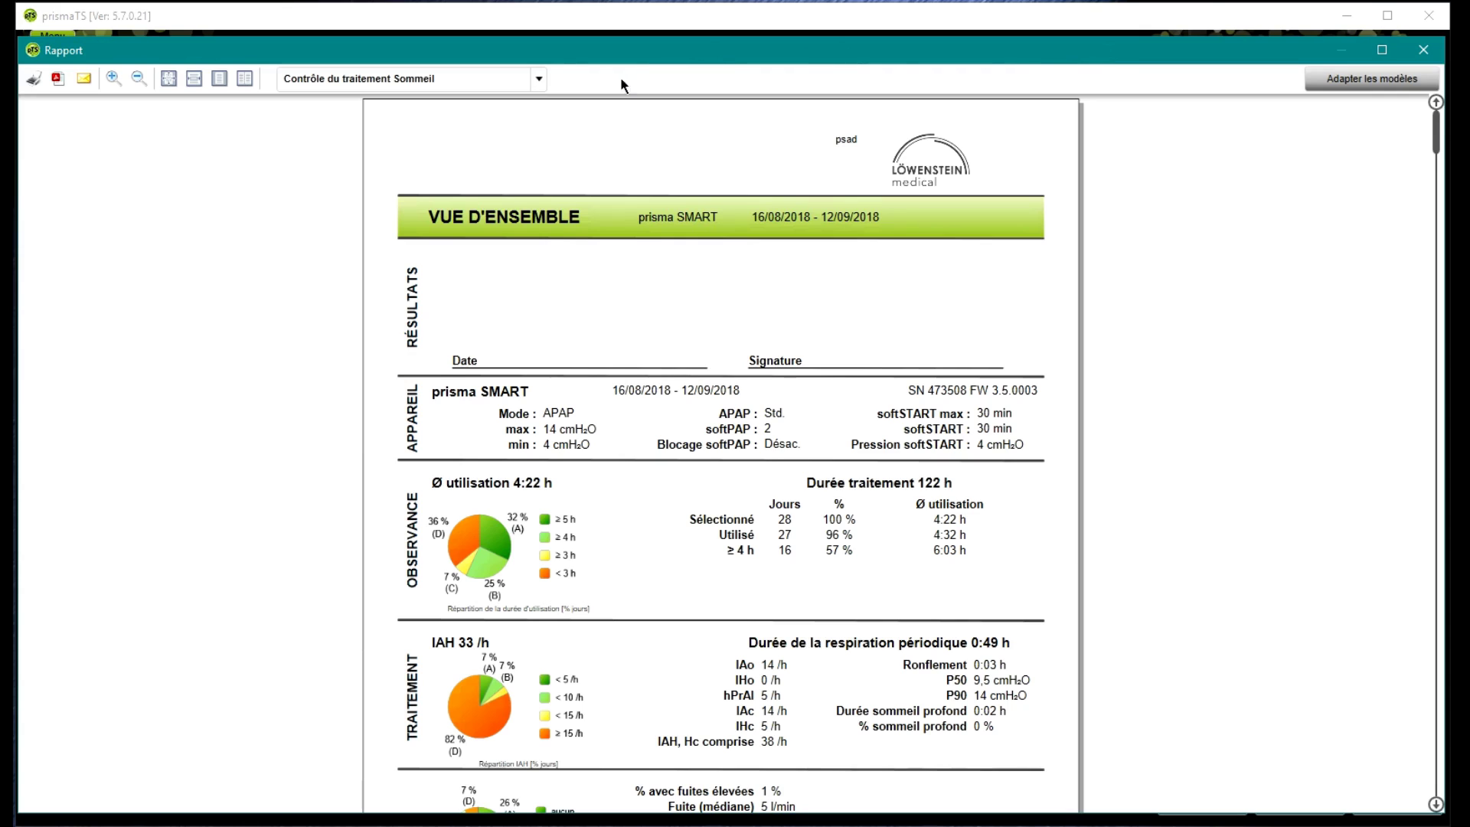
pyautogui.click(539, 83)
# Review the report down to the signal display page, then examine the content options of the "Contrôle du traitement Sommeil" template.
pyautogui.moveTo(1437, 149); pyautogui.dragTo(1447, 705)
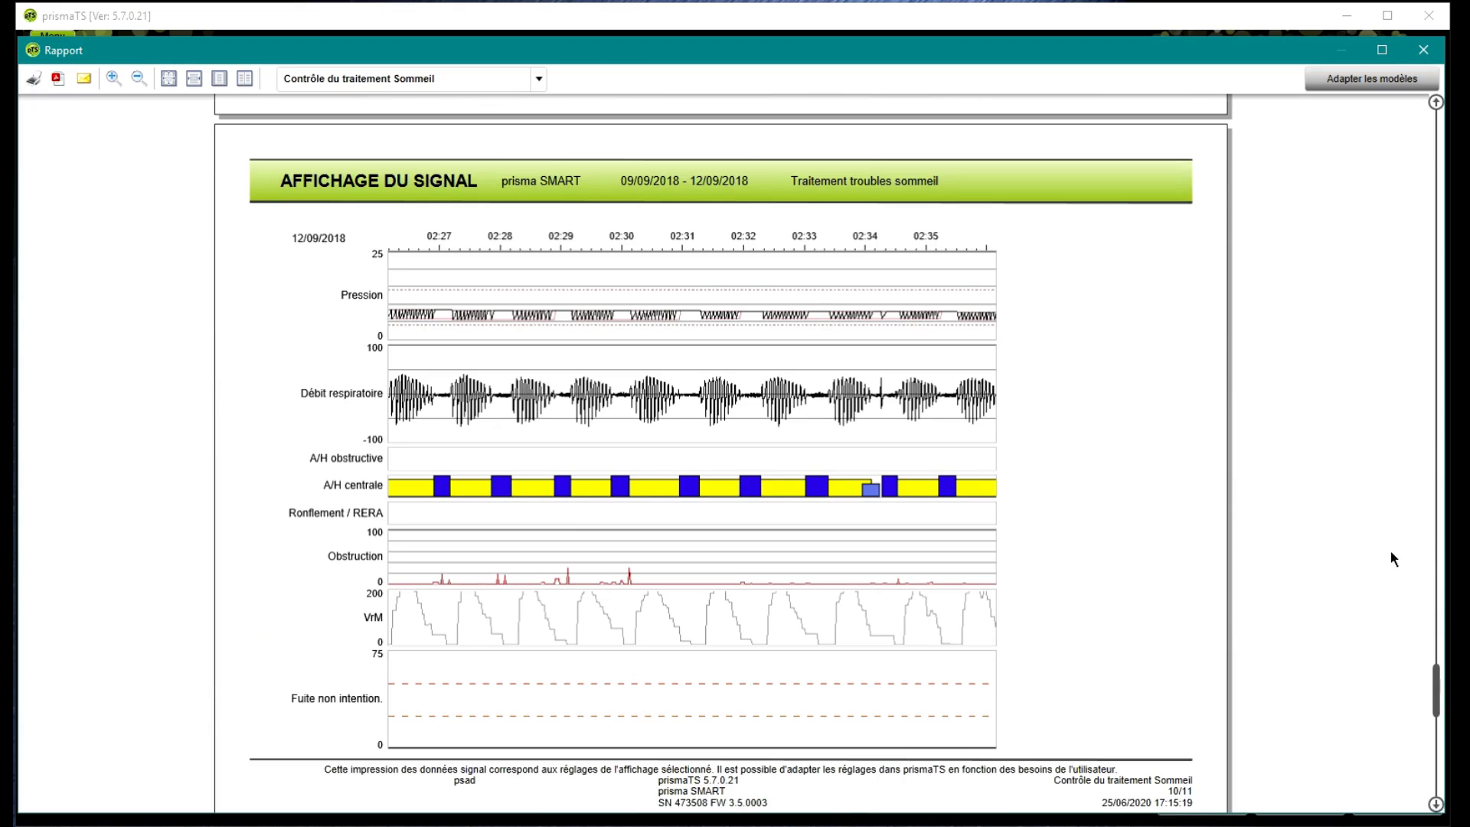
pyautogui.click(1360, 82)
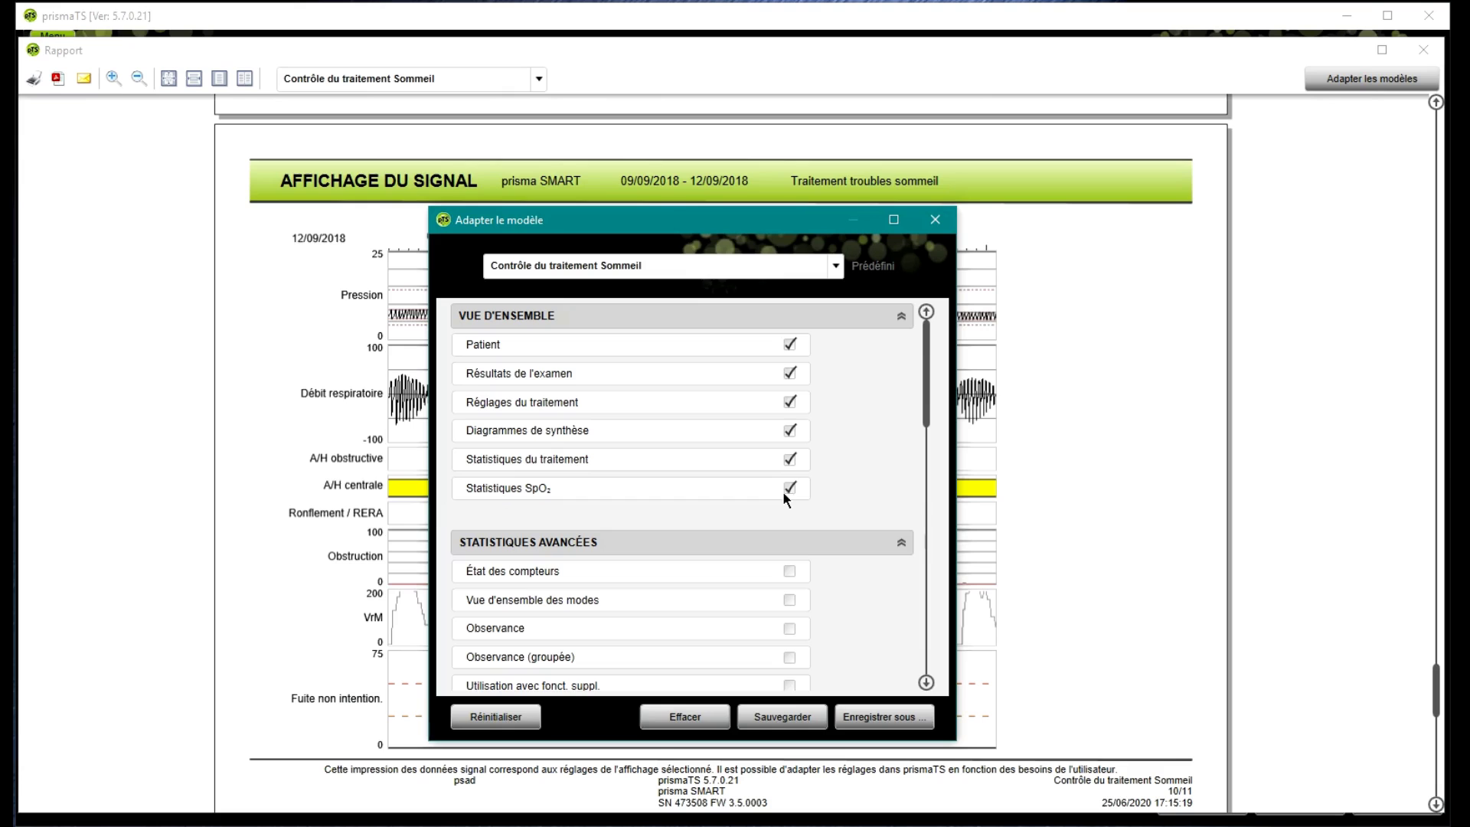
pyautogui.click(936, 221)
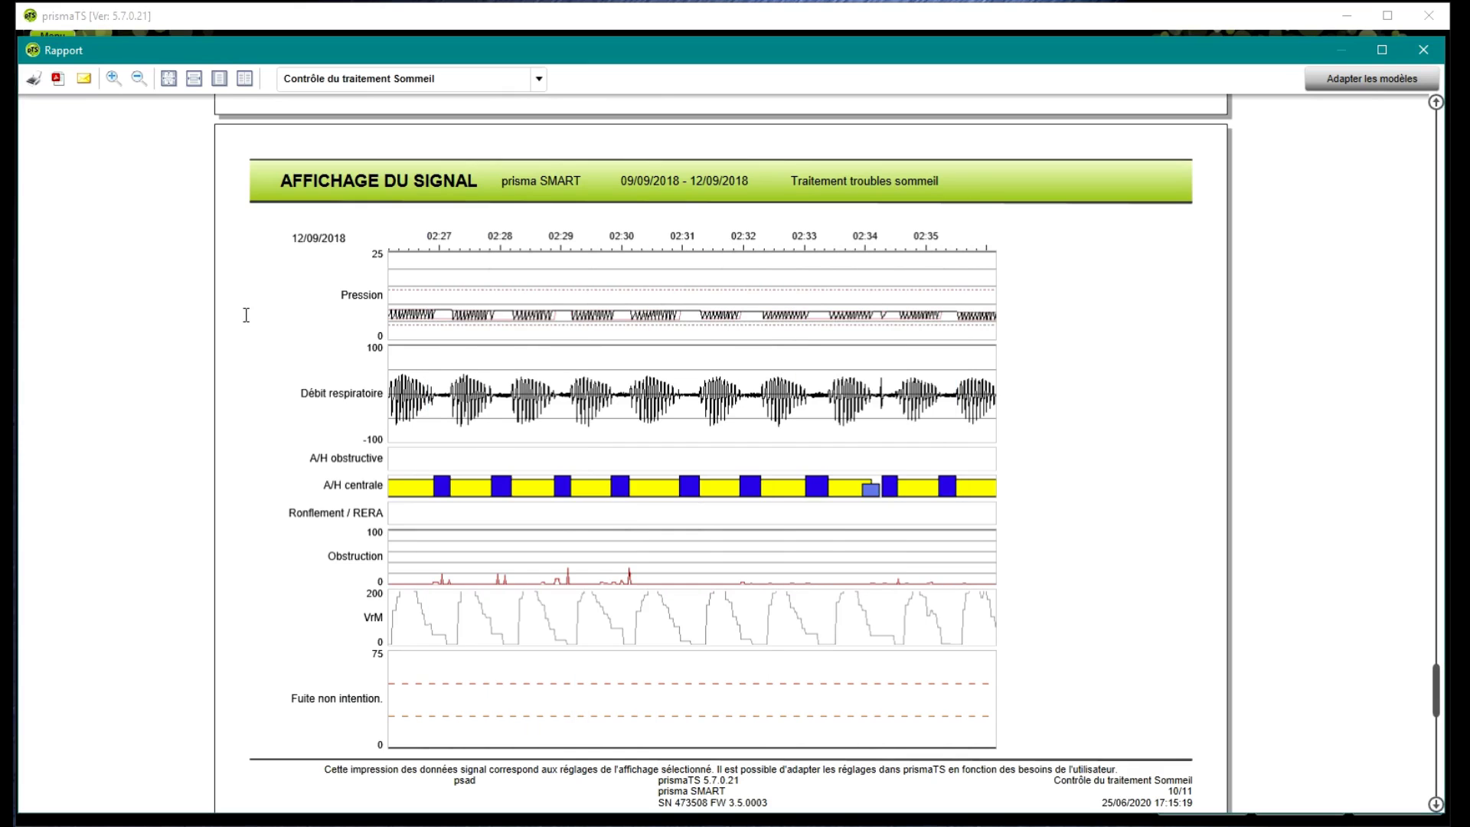